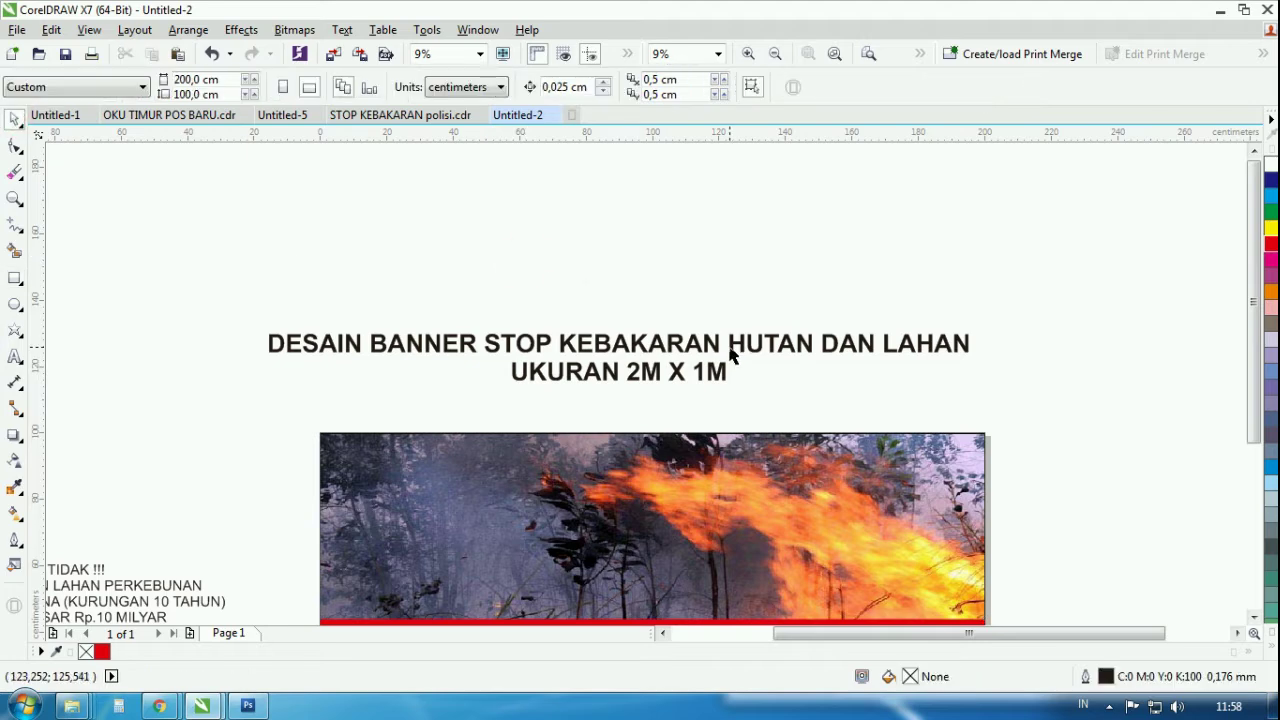
click(731, 352)
scroll(740, 335, down, 3)
scroll(745, 328, up, 3)
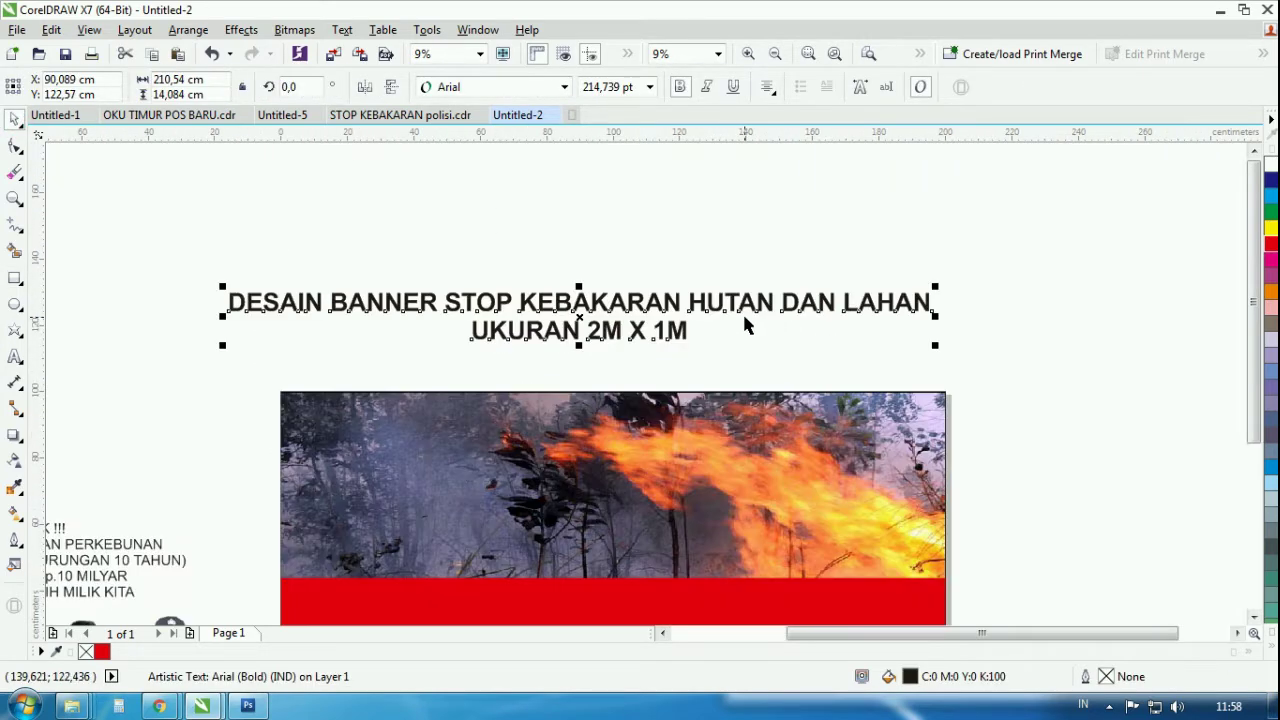
scroll(745, 315, down, 1)
scroll(450, 428, up, 1)
- Enlarge the "KATAKAN TIDAK !!!" text beside the banner to about 117 cm wide and set its font to Cambria
click(346, 398)
scroll(300, 396, down, 1)
drag(338, 387, 482, 377)
click(514, 88)
click(470, 202)
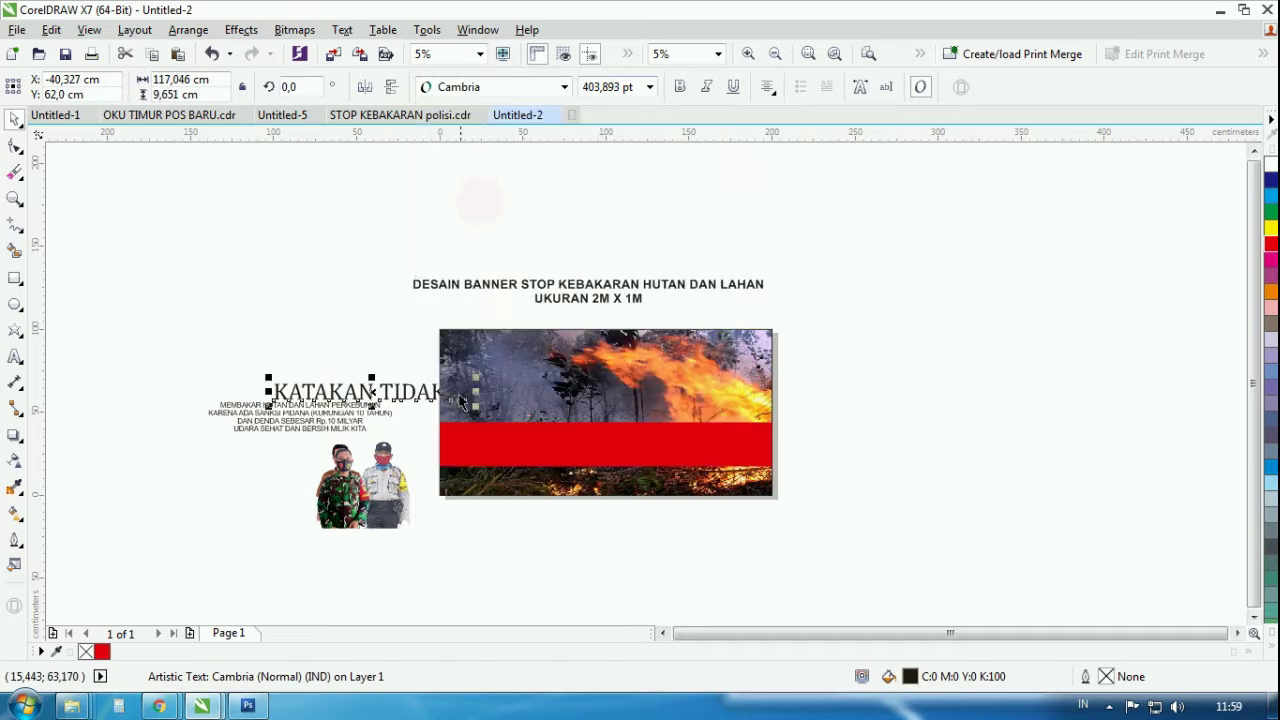
- Make the "KATAKAN TIDAK !!!" text bold and place it over the flames in the banner photo, scaled to about 89 cm wide
click(679, 87)
drag(405, 394, 678, 372)
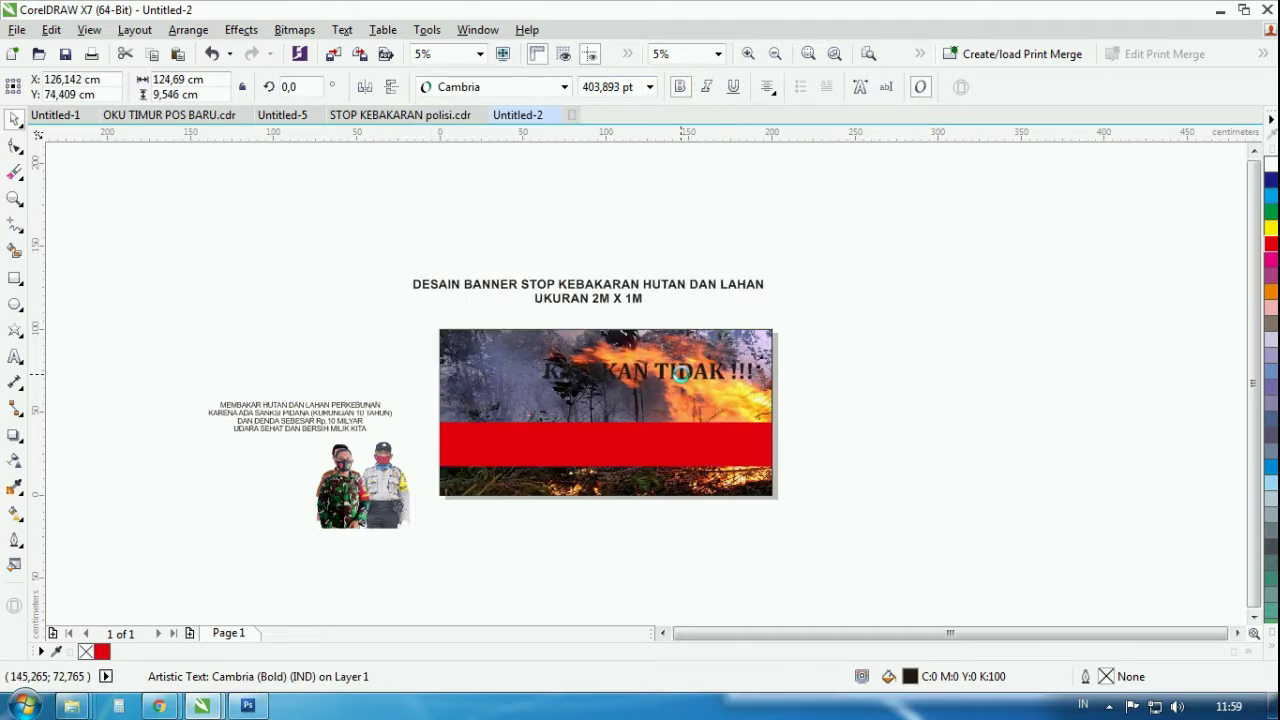
scroll(678, 372, up, 2)
drag(407, 374, 522, 374)
drag(673, 347, 673, 353)
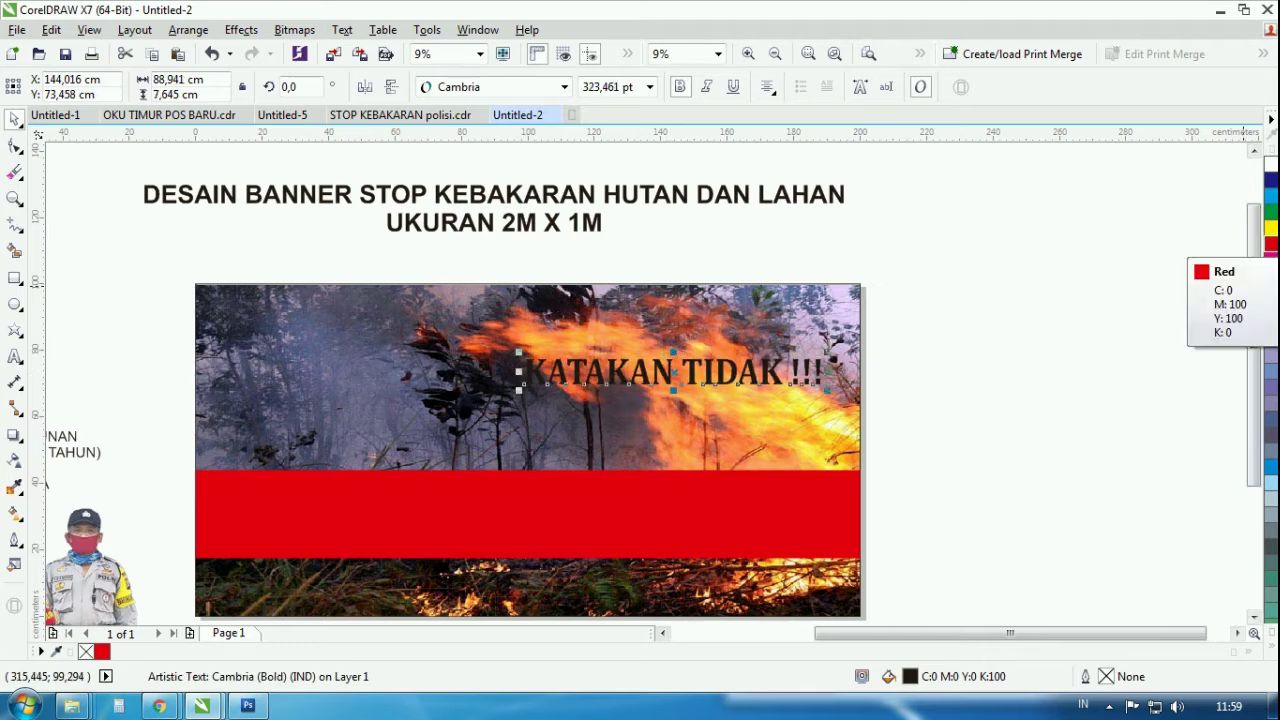
- Fill the "KATAKAN TIDAK !!!" headline red and add a black outside contour with a 0.7 cm offset
click(1271, 243)
click(22, 439)
click(75, 453)
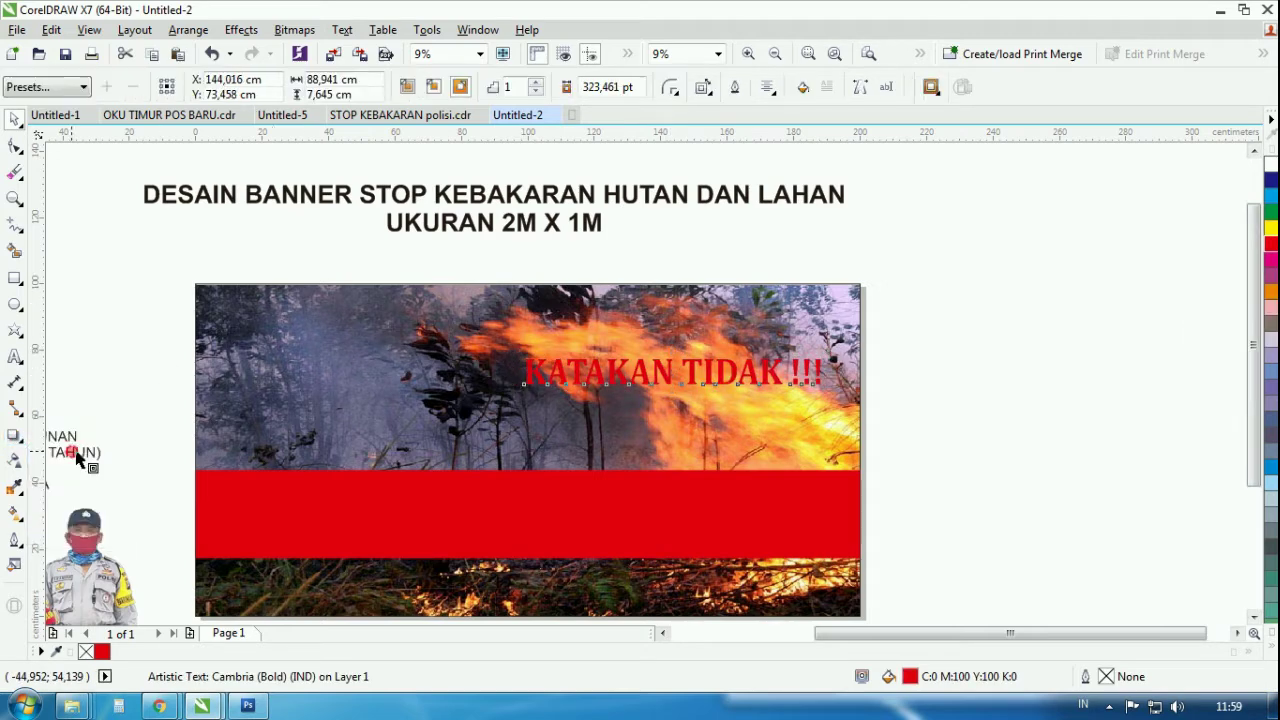
click(460, 87)
scroll(671, 391, up, 1)
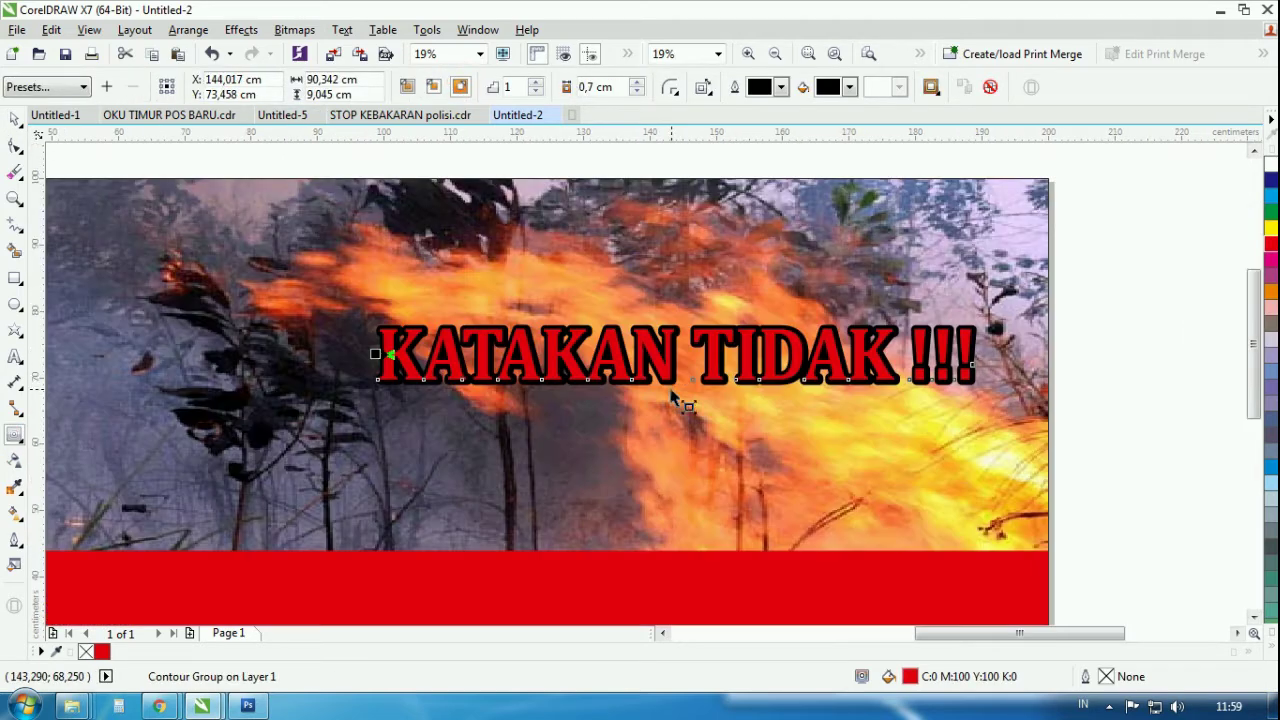
- Change the "KATAKAN TIDAK !!!" headline font to Cooper Black and narrow the text to about 94 cm wide
click(18, 124)
click(875, 345)
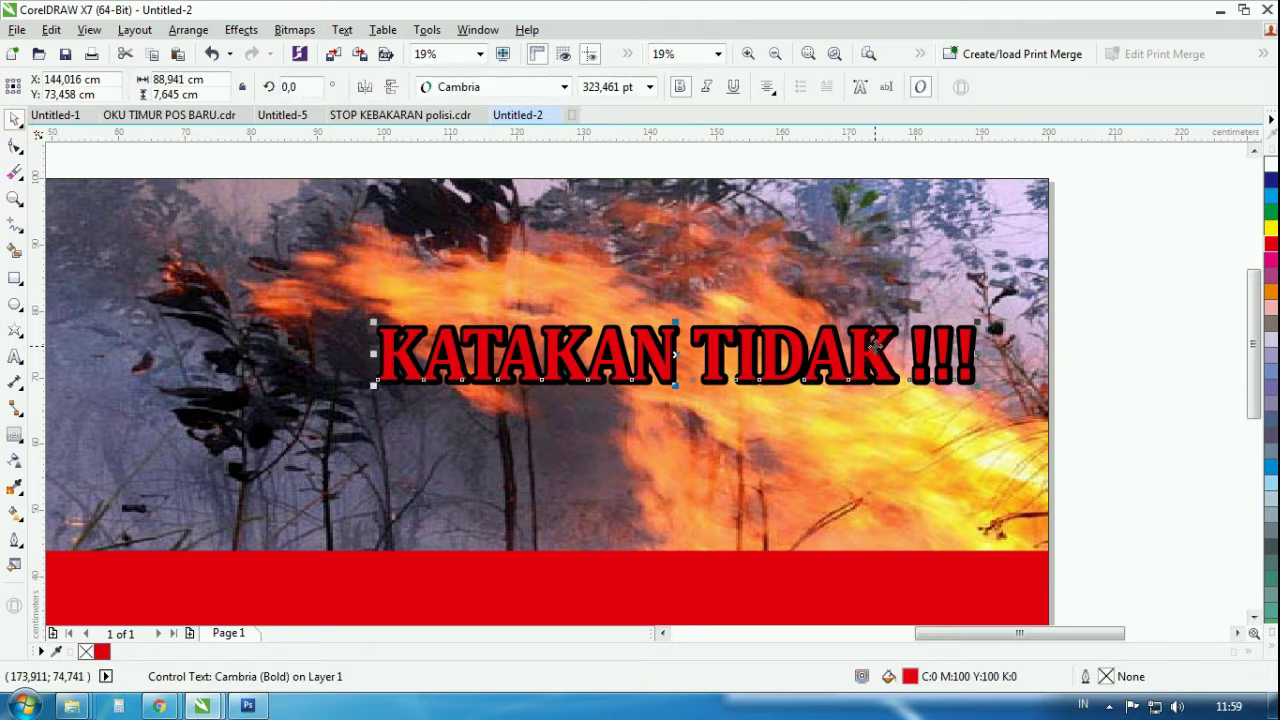
click(505, 92)
scroll(510, 400, down, 6)
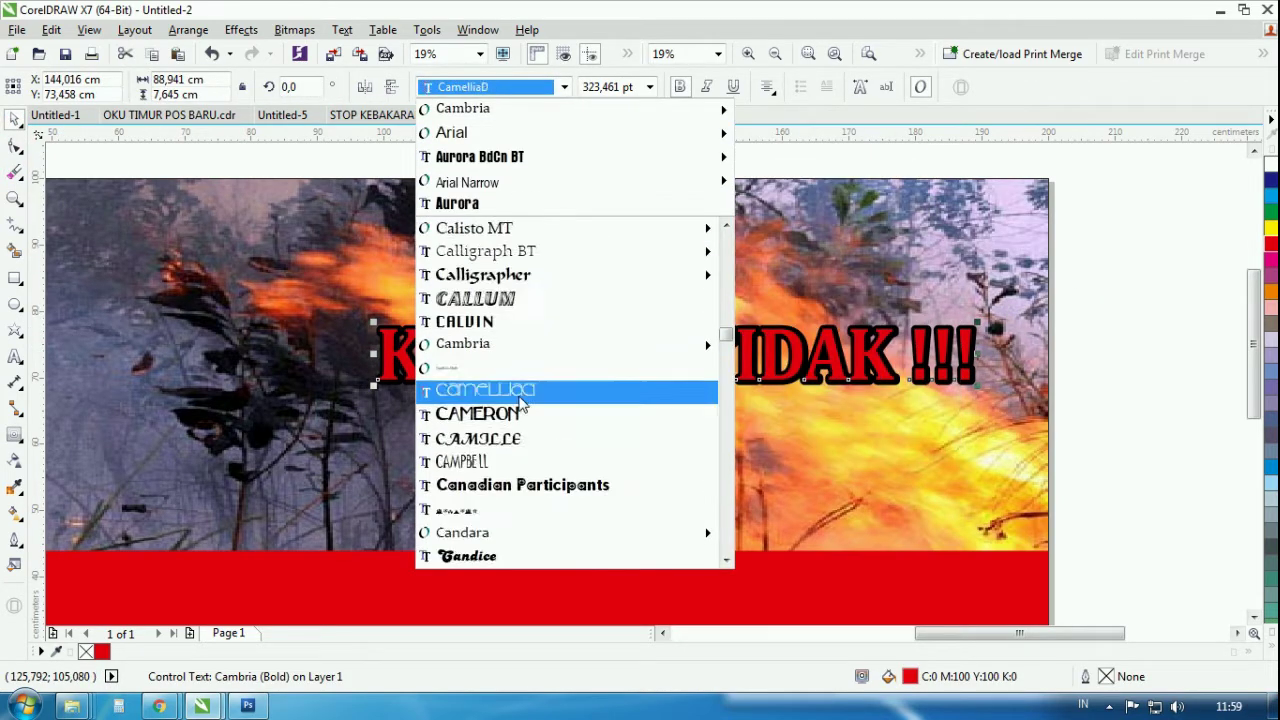
scroll(508, 396, down, 11)
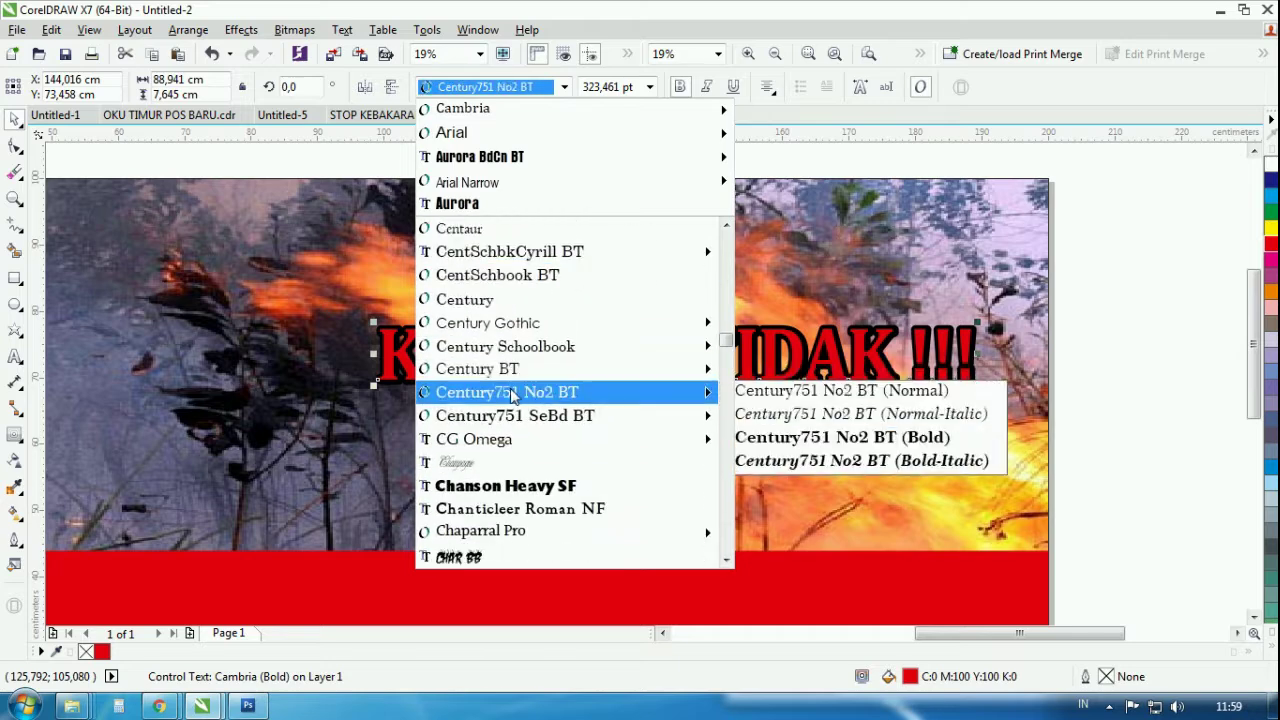
scroll(512, 395, down, 7)
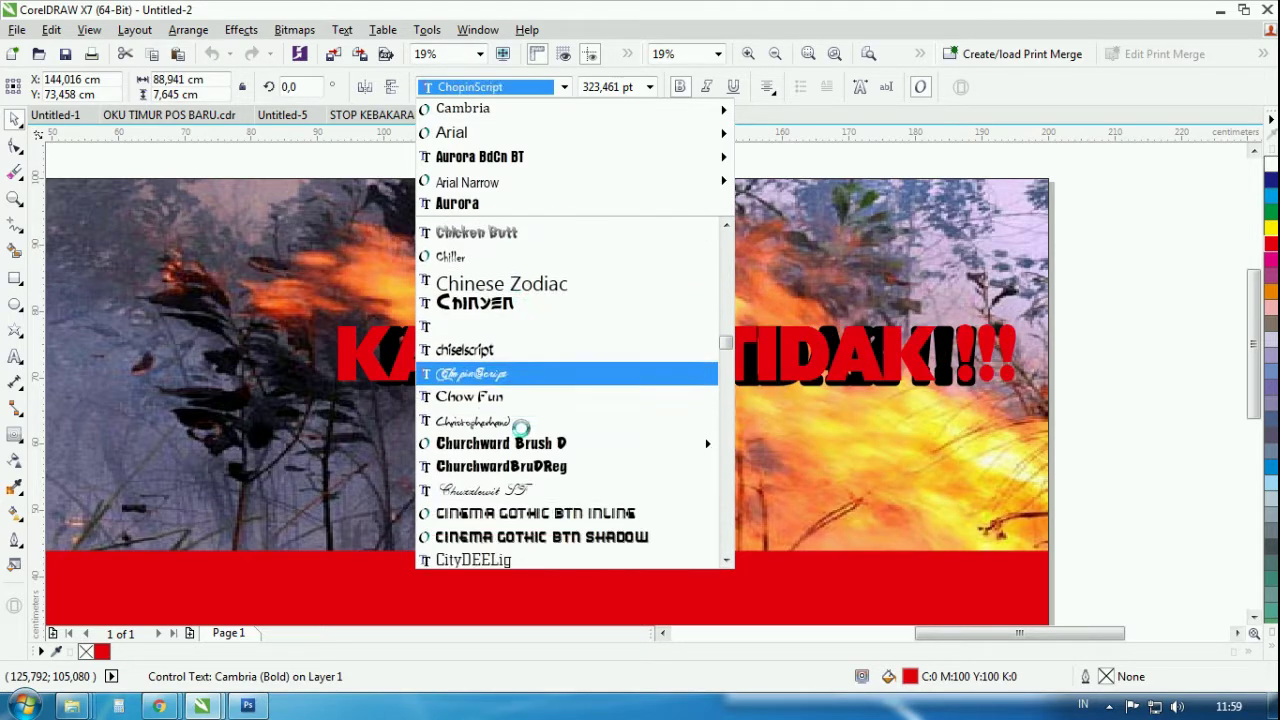
scroll(510, 390, down, 10)
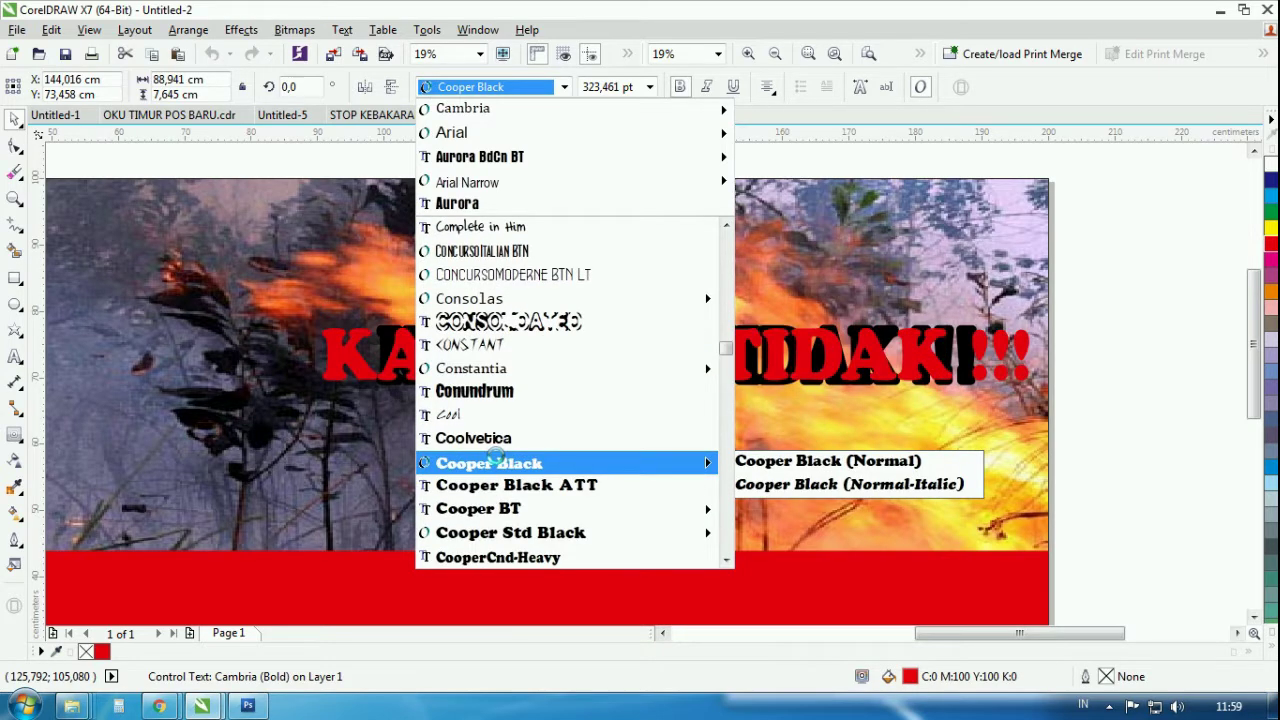
click(489, 463)
drag(1037, 353, 959, 363)
scroll(1013, 355, down, 2)
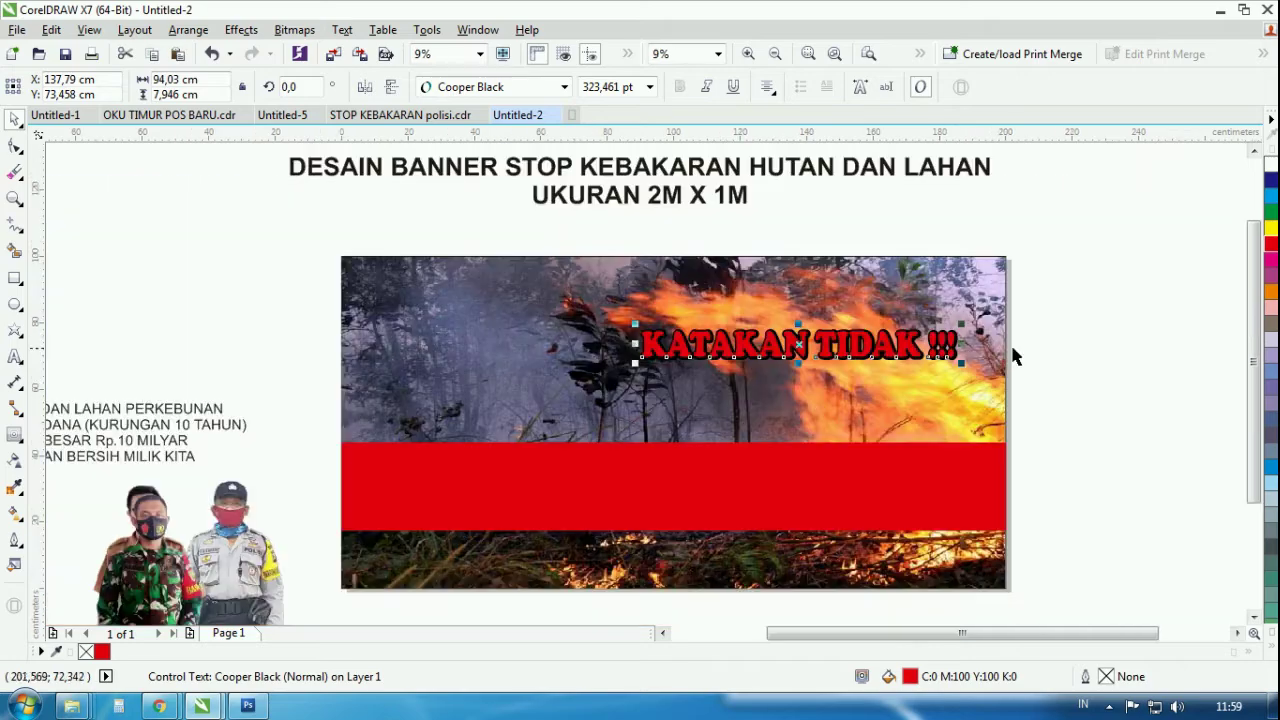
click(1090, 355)
- Move the "DAN DENDA SEBESAR Rp.10 MILYAR" line from beside the banner onto the red band
scroll(1120, 350, down, 2)
scroll(703, 392, up, 2)
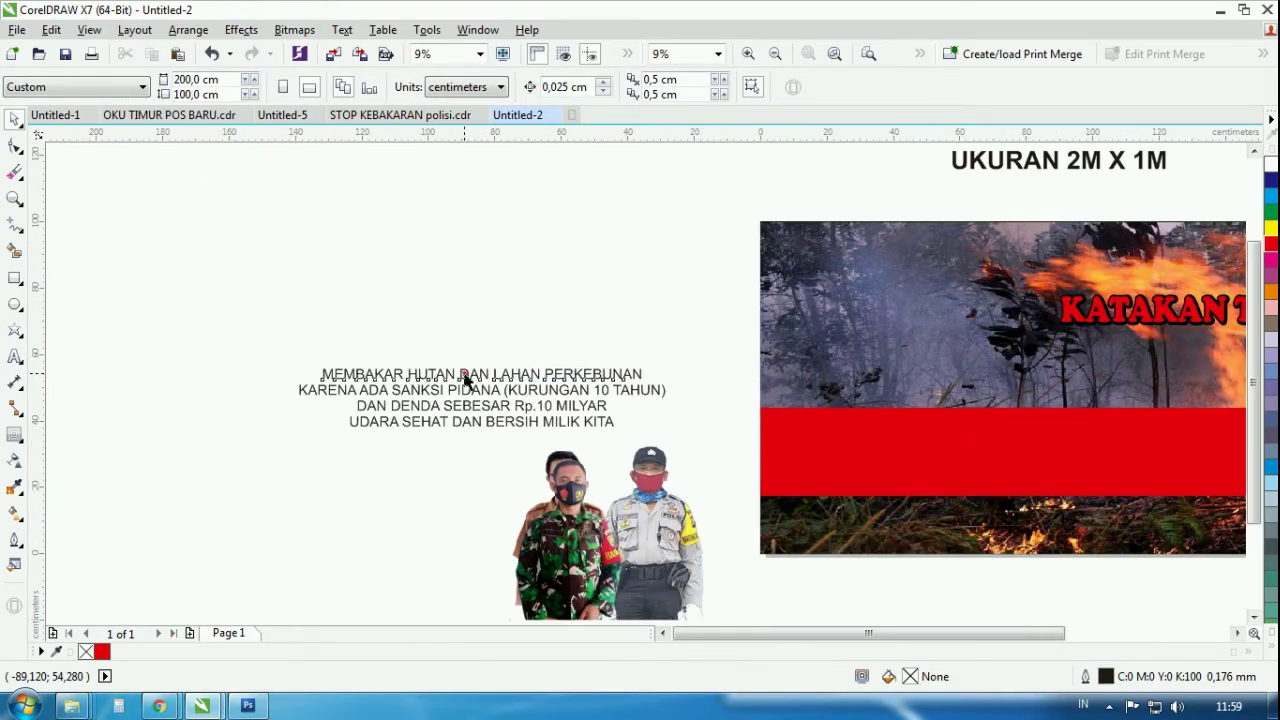
click(465, 375)
scroll(433, 376, down, 1)
click(431, 406)
scroll(431, 406, up, 1)
click(471, 386)
drag(473, 386, 886, 423)
scroll(1053, 418, down, 1)
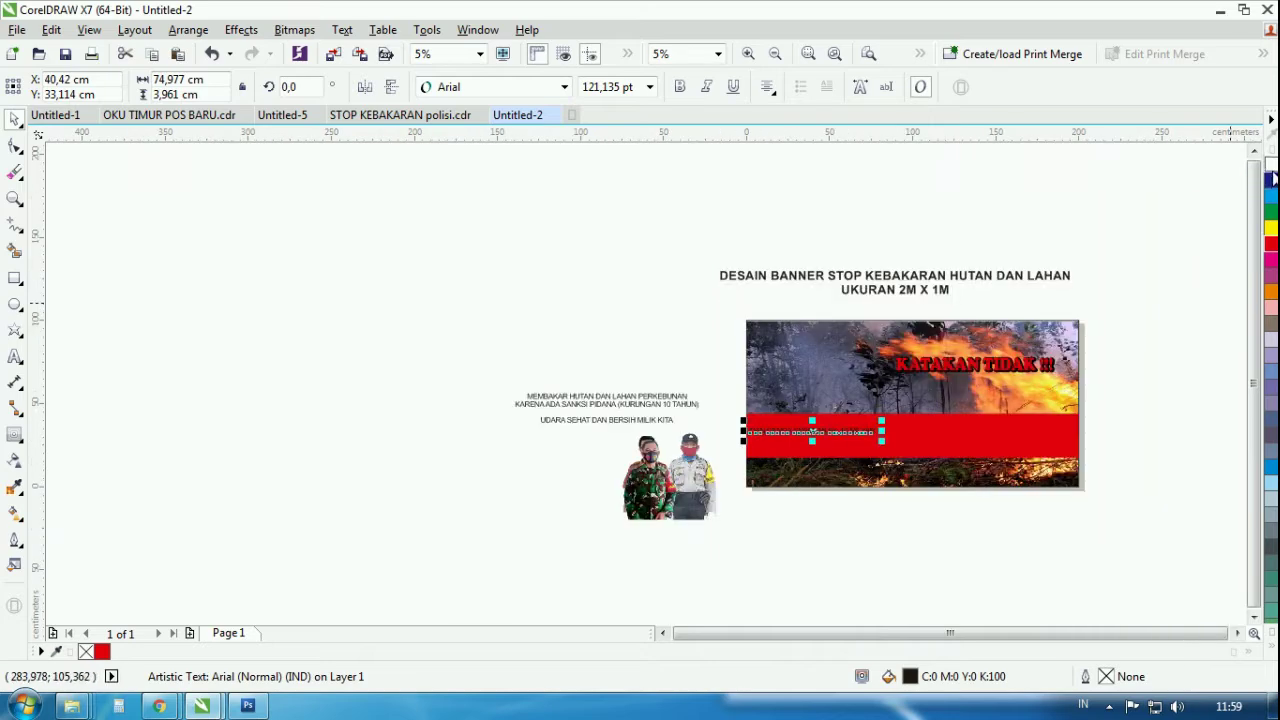
- Fill the "DAN DENDA SEBESAR Rp.10 MILYAR" line yellow and set its font to Cooper Black
scroll(1200, 434, up, 1)
click(564, 87)
click(486, 134)
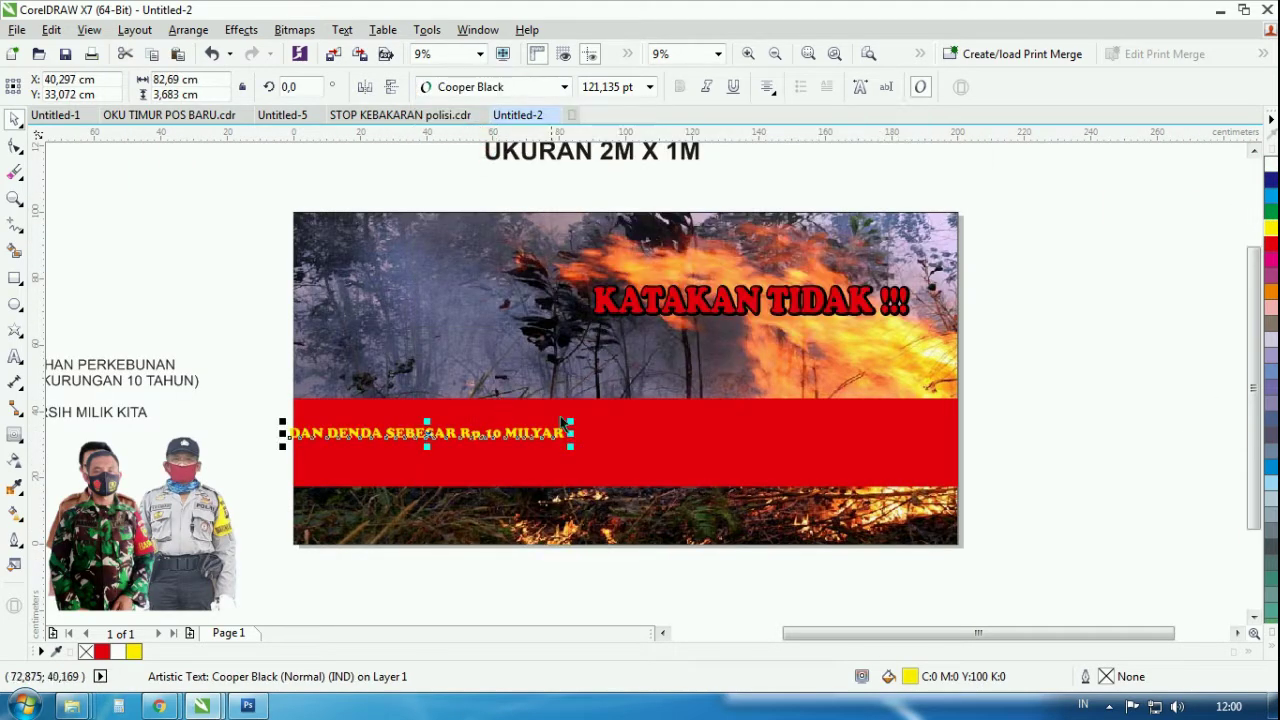
- Change the yellow "DAN DENDA" line's font to Aurora BdCn BT and enlarge it to about 167 cm wide on the red band
click(564, 87)
click(486, 177)
drag(506, 440, 905, 470)
scroll(600, 472, up, 1)
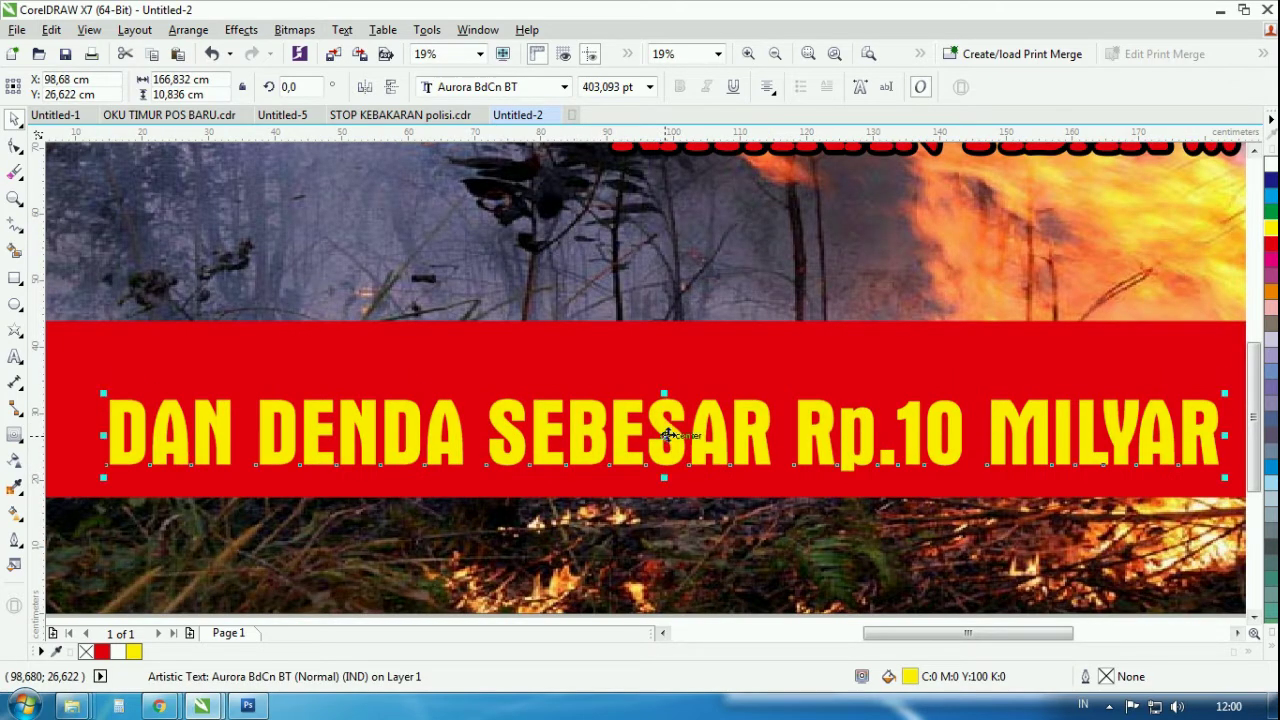
- Stretch the yellow "DAN DENDA" line sideways so it nearly spans the red band
scroll(666, 430, down, 1)
drag(948, 433, 976, 434)
key(ctrl+z)
click(931, 433)
drag(380, 433, 362, 433)
- Lower the red band's upper edge to make it about 21 cm tall and centre the yellow text vertically on it
click(671, 380)
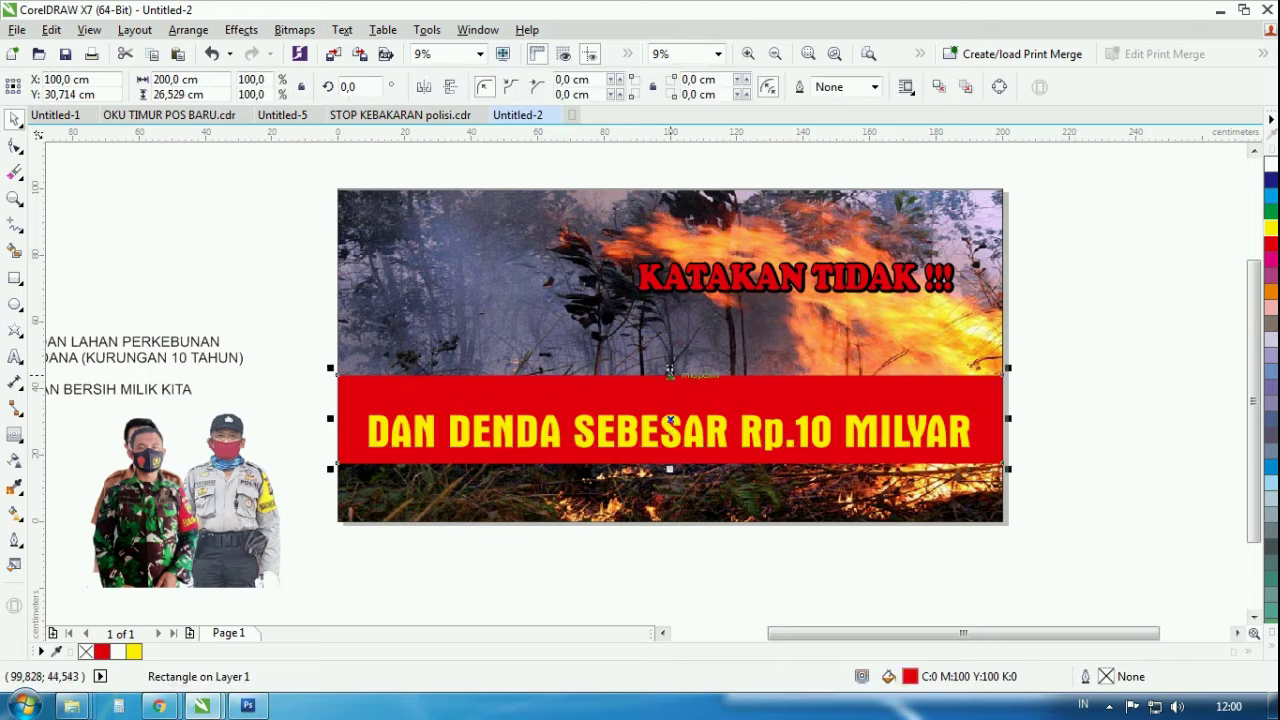
drag(671, 377, 671, 389)
click(958, 431)
shift+click(956, 452)
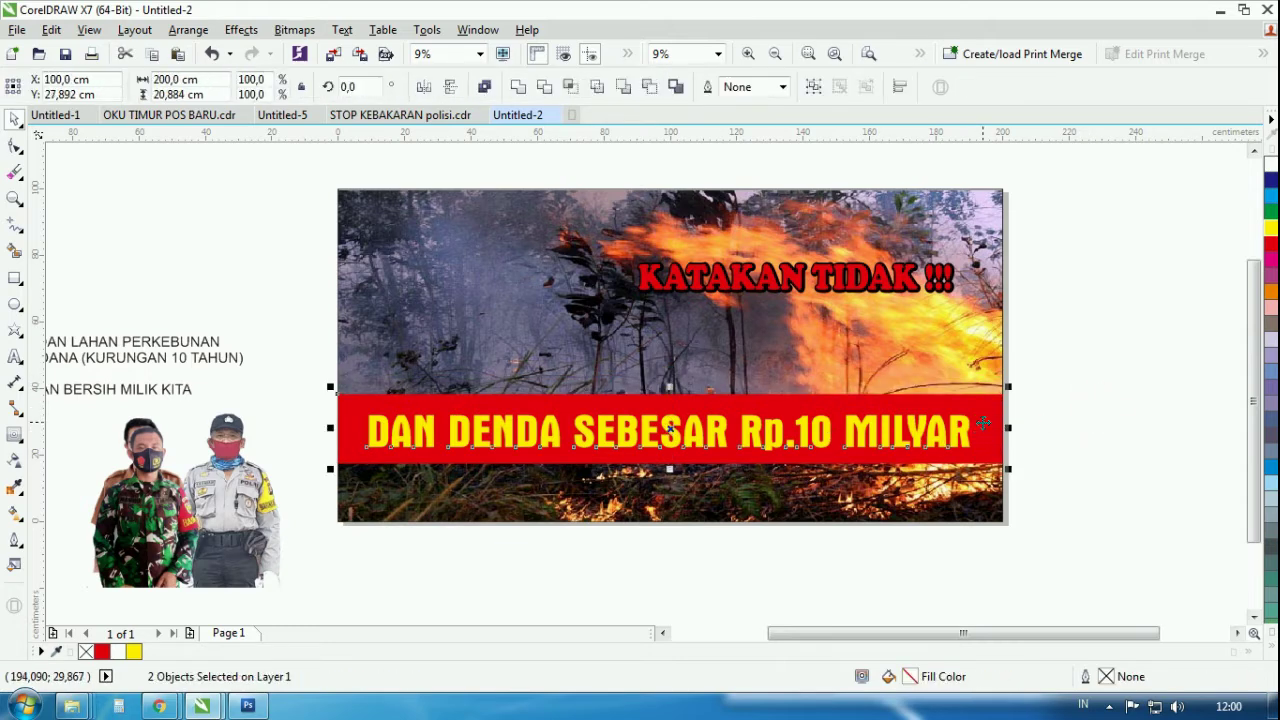
key(x)
key(e)
click(1055, 415)
click(757, 381)
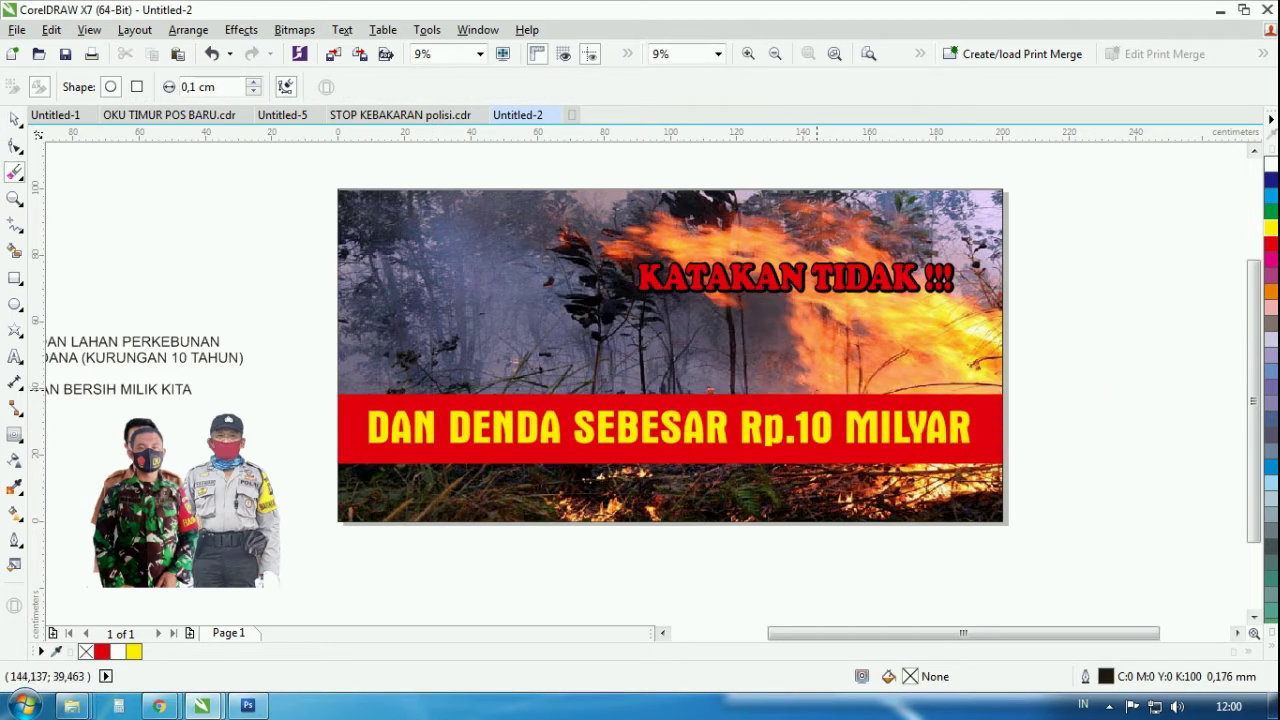
click(817, 389)
click(15, 120)
click(170, 234)
- Move the "MEMBAKAR HUTAN" and "KARENA ADA SANKSI PIDANA" lines together onto the banner below the "KATAKAN TIDAK !!!" headline
scroll(726, 412, down, 1)
scroll(440, 381, up, 1)
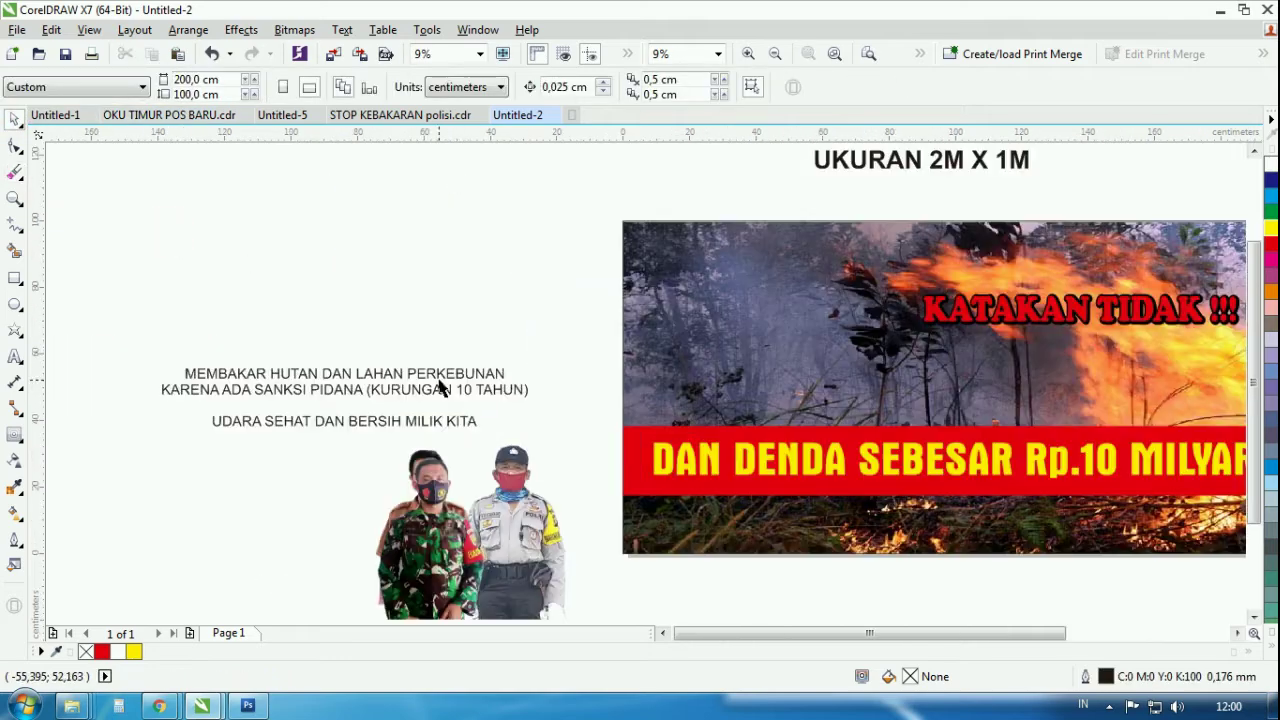
click(440, 388)
scroll(420, 369, down, 2)
drag(449, 346, 211, 397)
scroll(371, 398, up, 2)
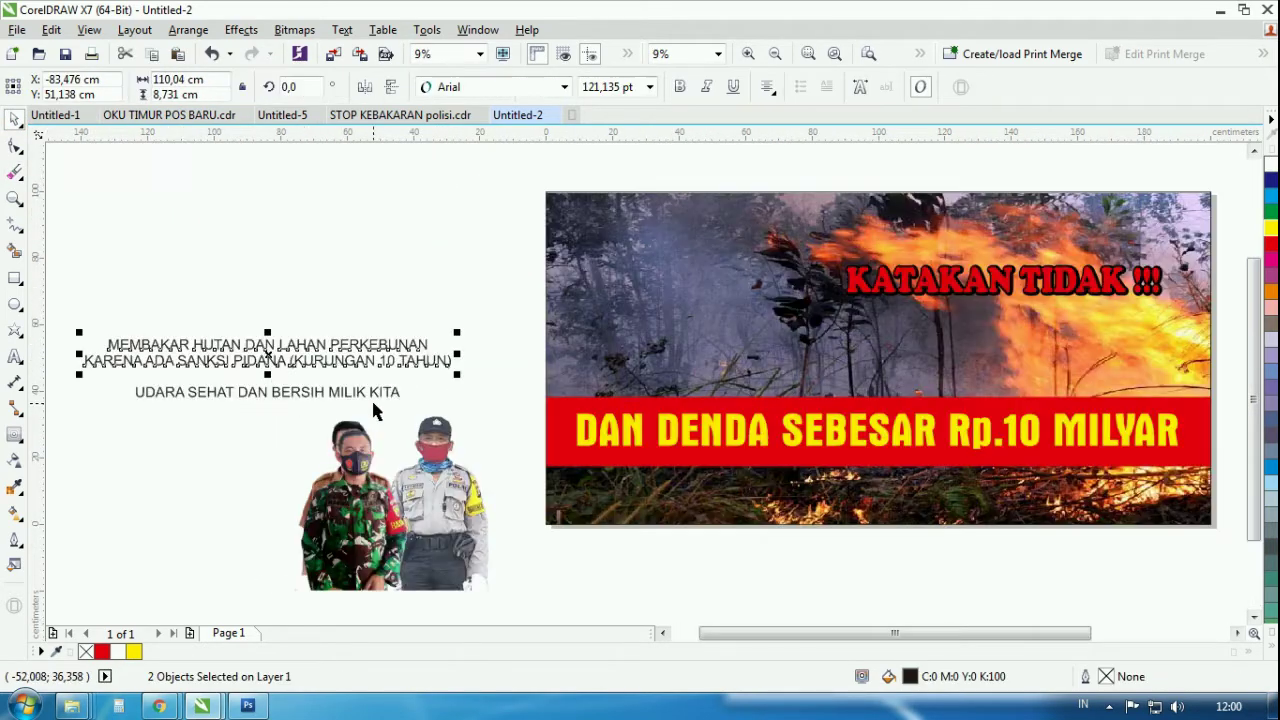
scroll(371, 398, down, 1)
- Set both lines below the headline to Aurora BdCn BT and enlarge them to about 94.5 cm wide
click(564, 87)
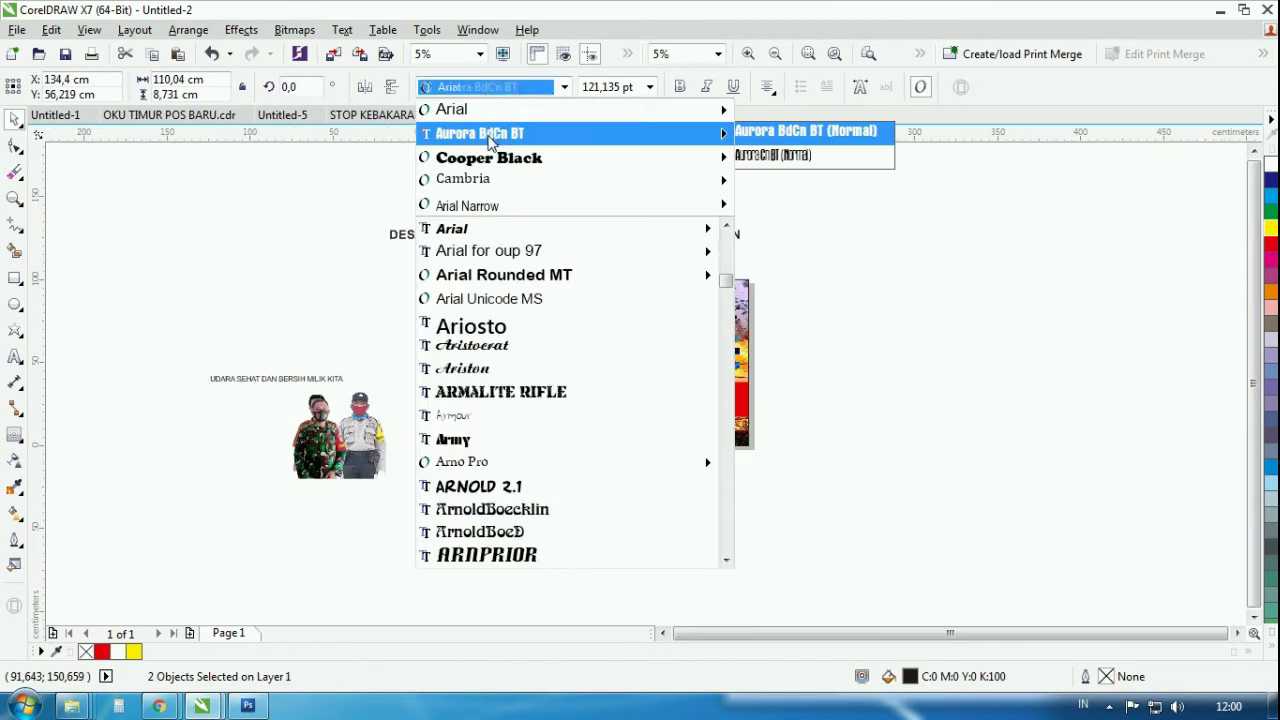
click(489, 136)
scroll(683, 335, up, 1)
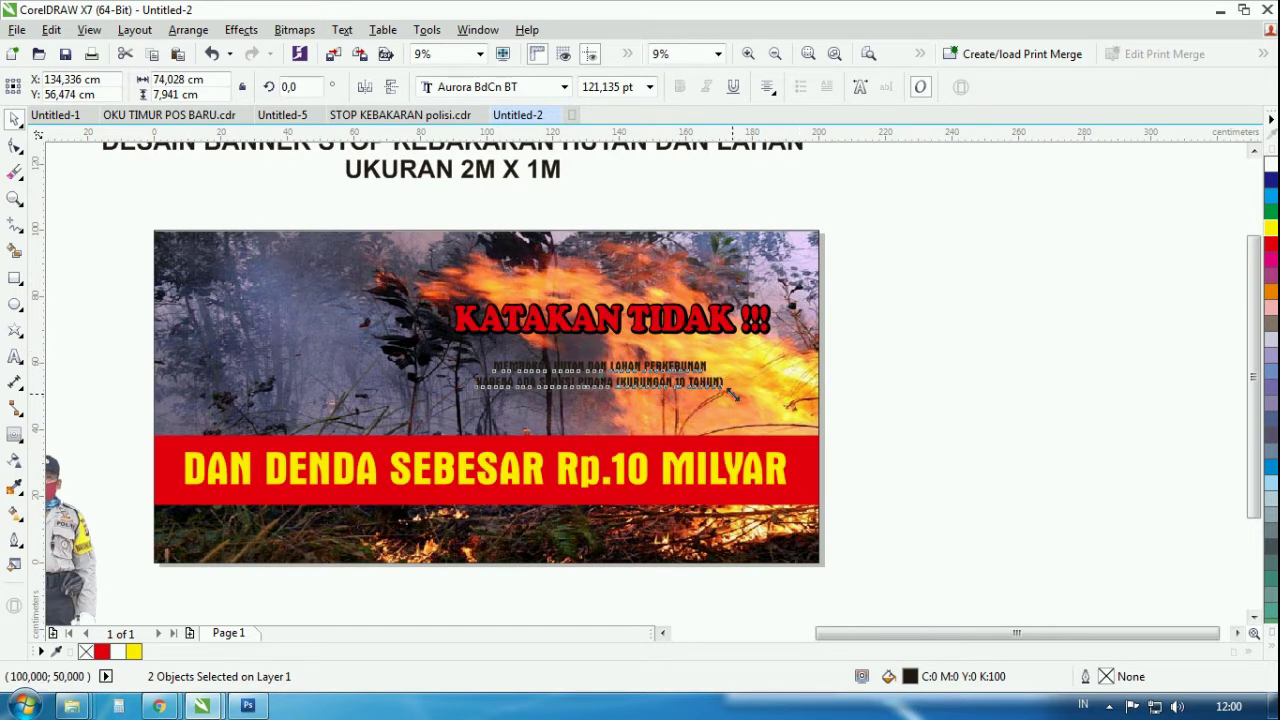
drag(733, 395, 801, 443)
click(767, 90)
click(936, 286)
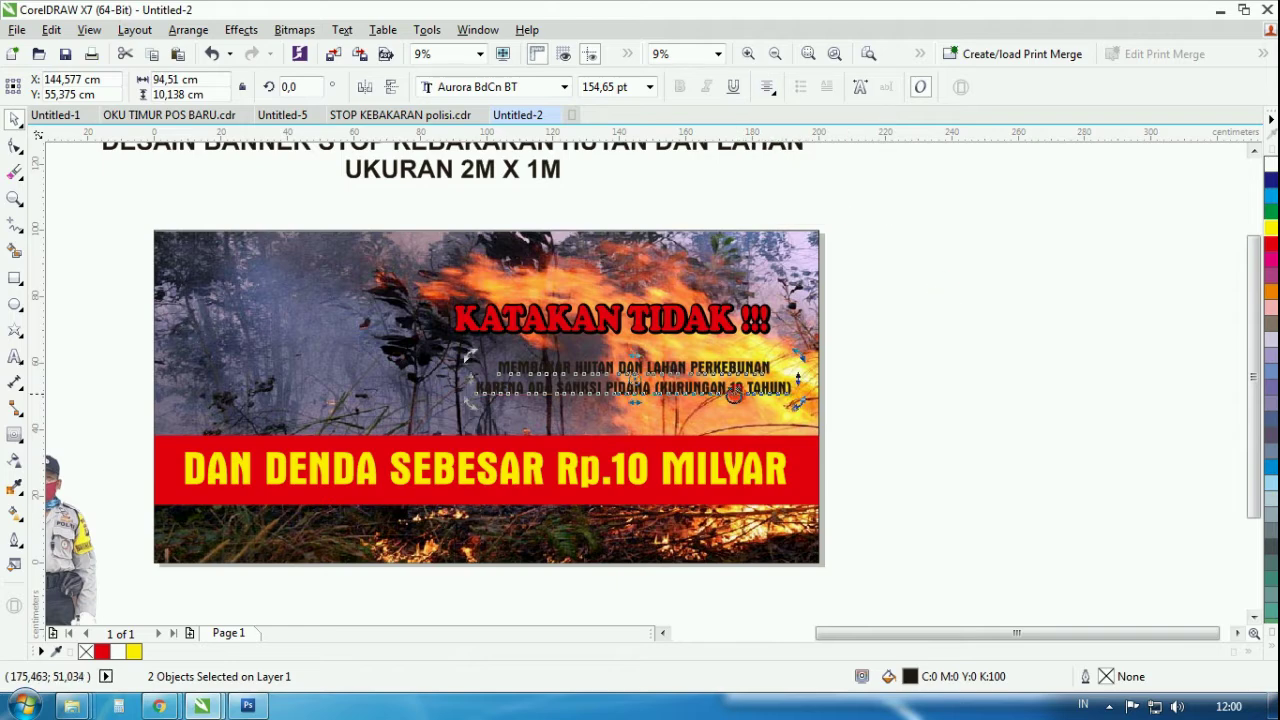
- Resize the "KARENA ADA SANKSI PIDANA (KURUNGAN 10 TAHUN)" line to about 107 by 7 cm just above the red band
click(779, 392)
drag(470, 403, 429, 409)
drag(670, 390, 619, 388)
scroll(606, 404, up, 1)
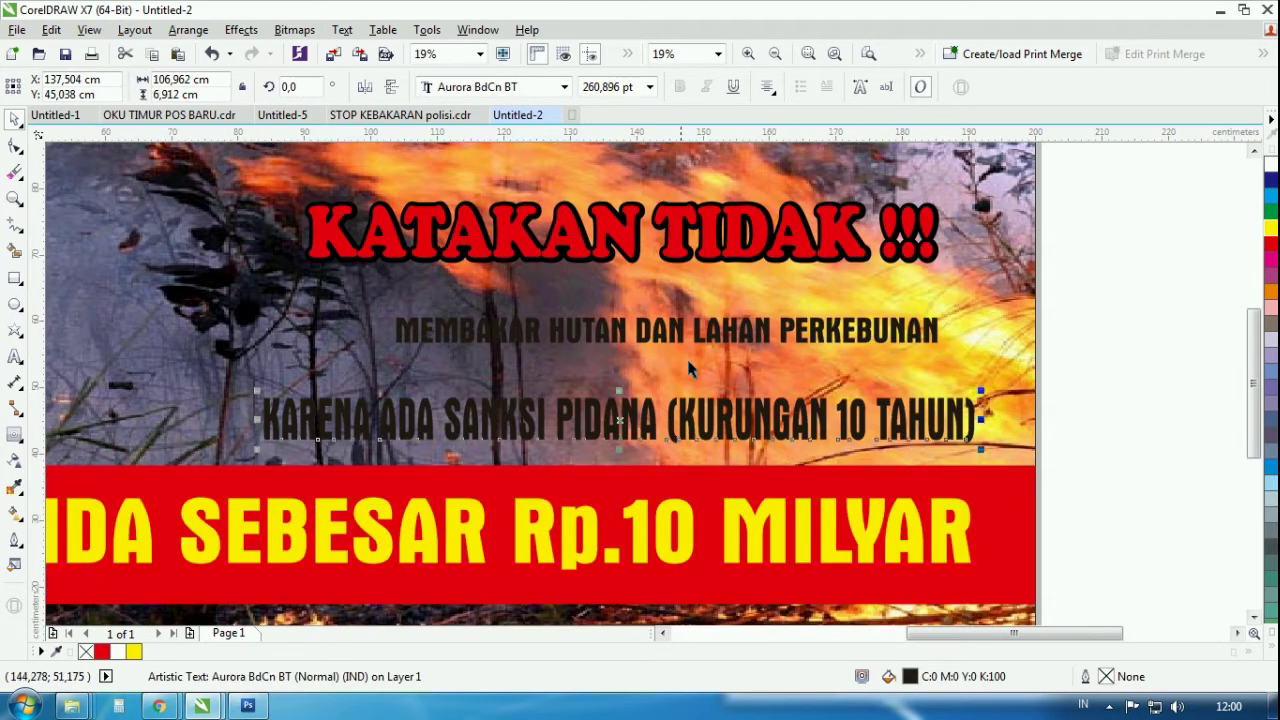
- Left-align the "MEMBAKAR HUTAN" line with the "KARENA ADA SANKSI" line and enlarge it to about 106.5 cm wide directly above it
click(668, 341)
click(665, 334)
shift+click(685, 427)
key(l)
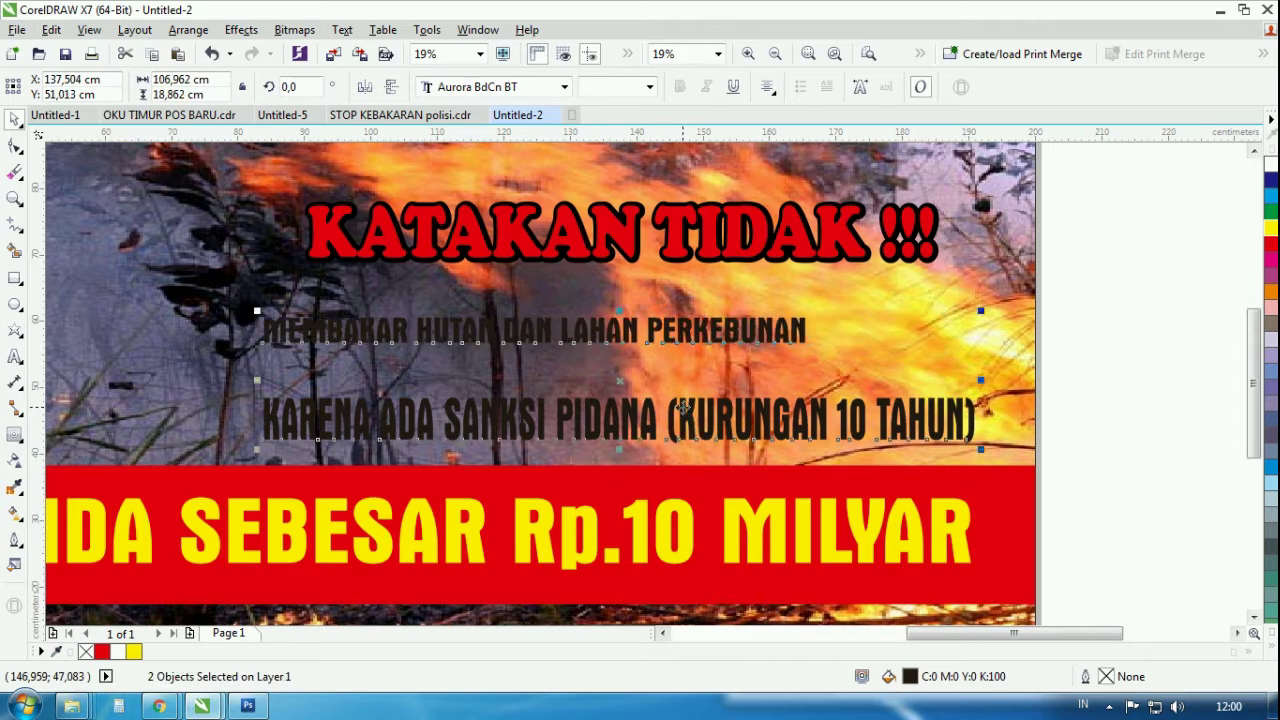
click(1109, 351)
drag(769, 335, 978, 344)
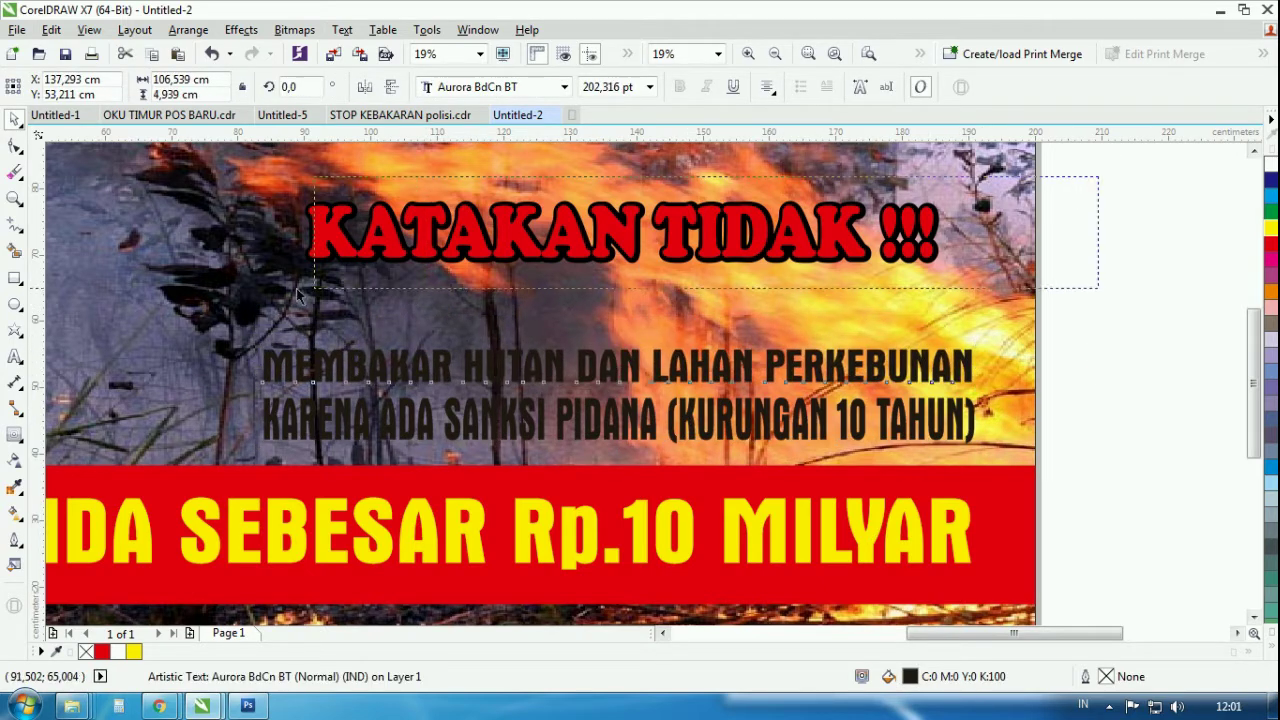
- Move the contoured "KATAKAN TIDAK !!!" headline down and slightly left, centred just above the two black text lines
drag(297, 290, 292, 291)
drag(611, 236, 623, 279)
scroll(977, 319, down, 2)
scroll(959, 326, up, 2)
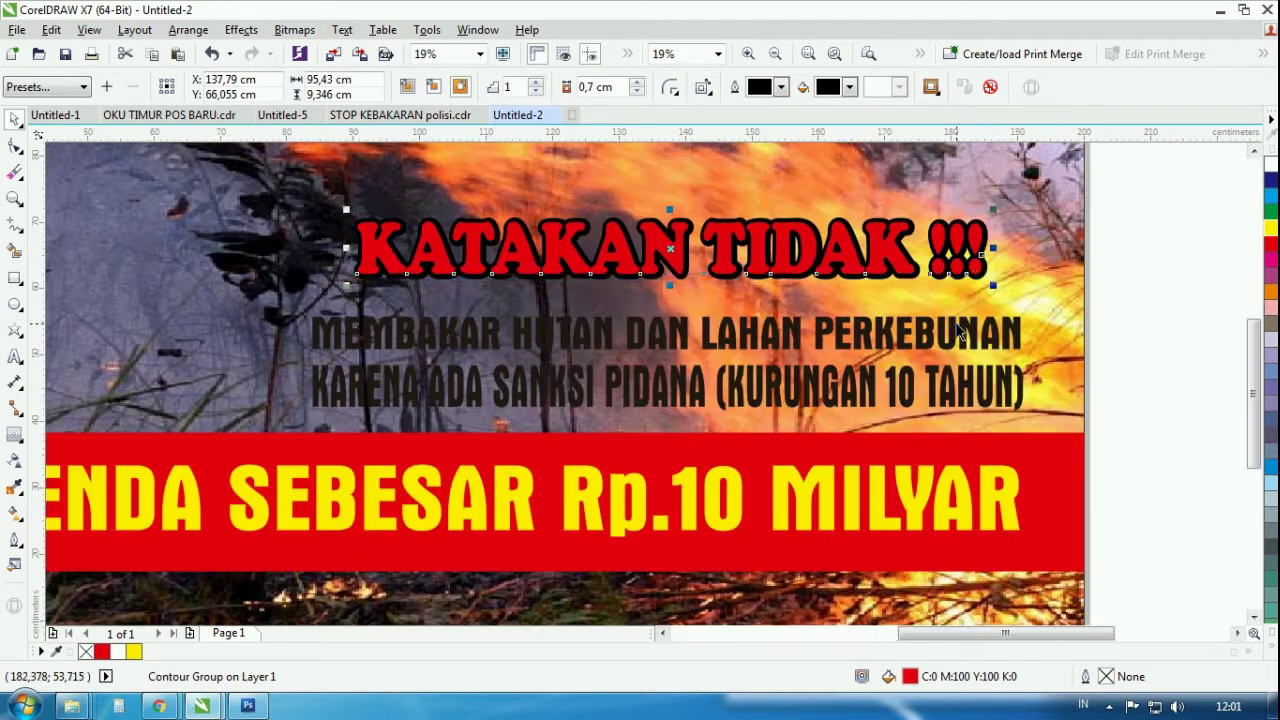
drag(901, 235, 890, 235)
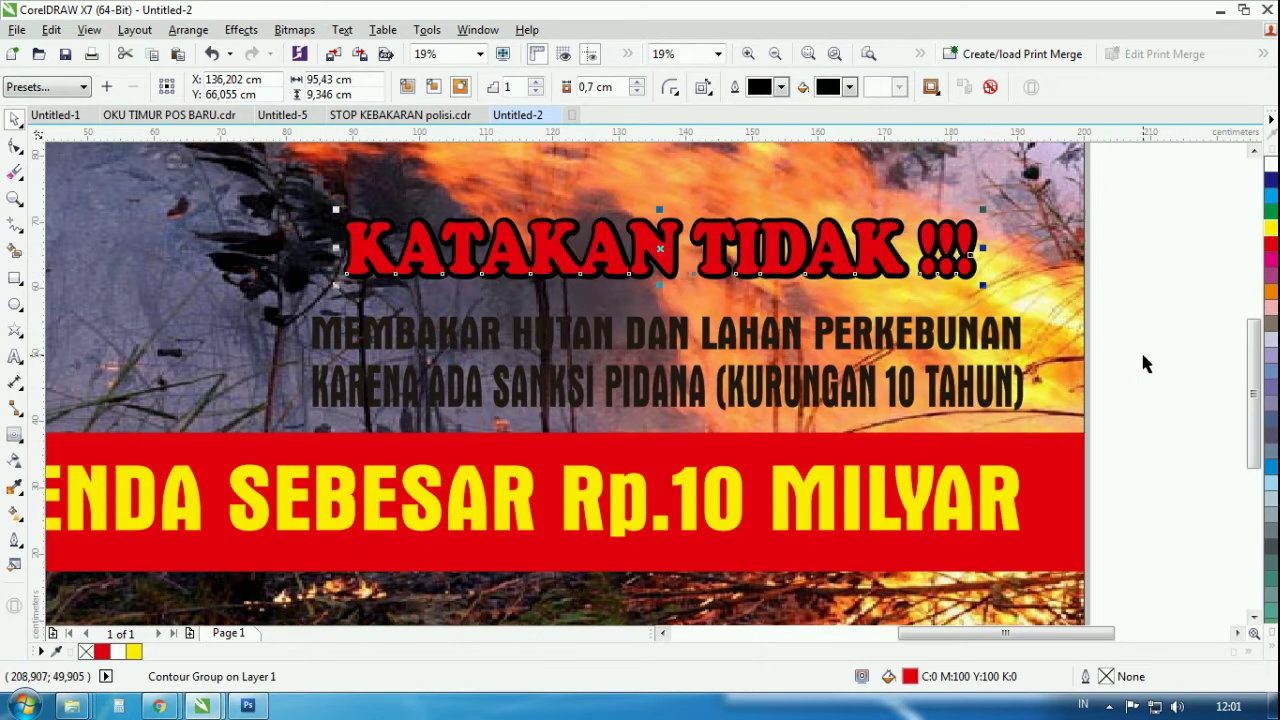
- Move the "UDARA SEHAT DAN BERSIH MILIK KITA" line onto the photo strip below the red band
click(1143, 356)
scroll(1060, 368, down, 2)
scroll(719, 395, up, 1)
click(570, 361)
scroll(474, 367, down, 1)
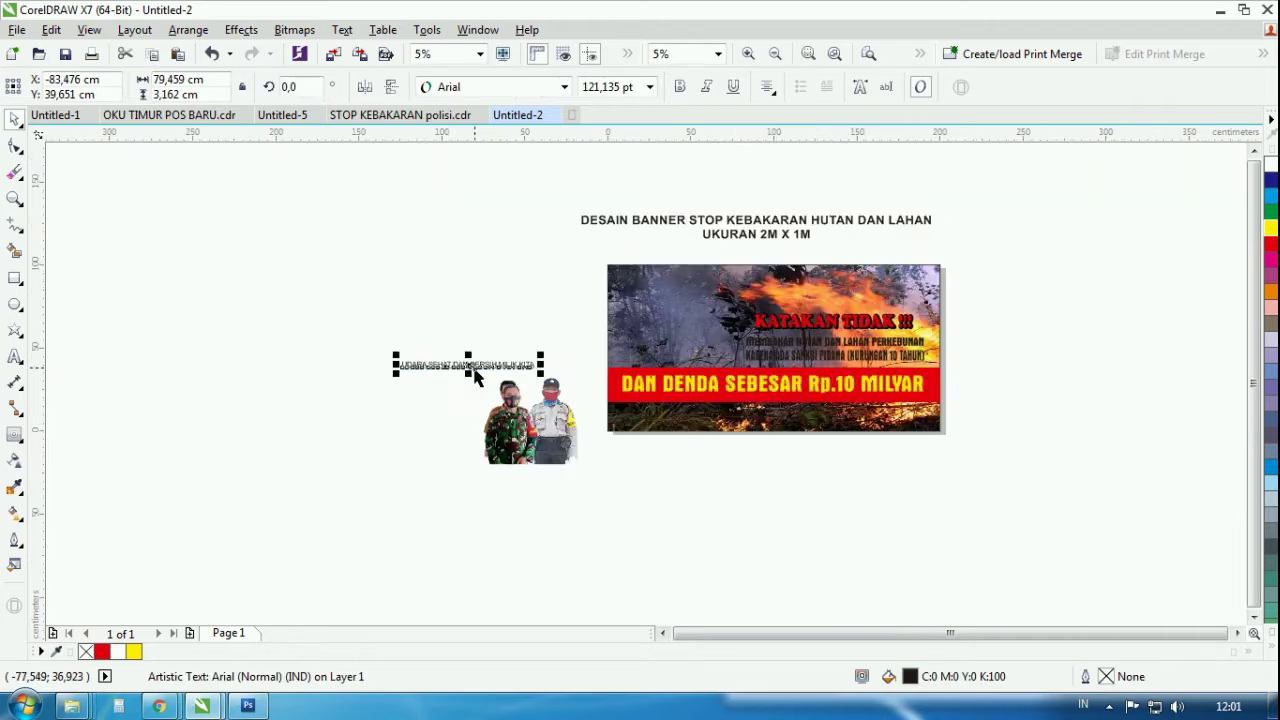
drag(484, 368, 780, 422)
scroll(812, 428, up, 3)
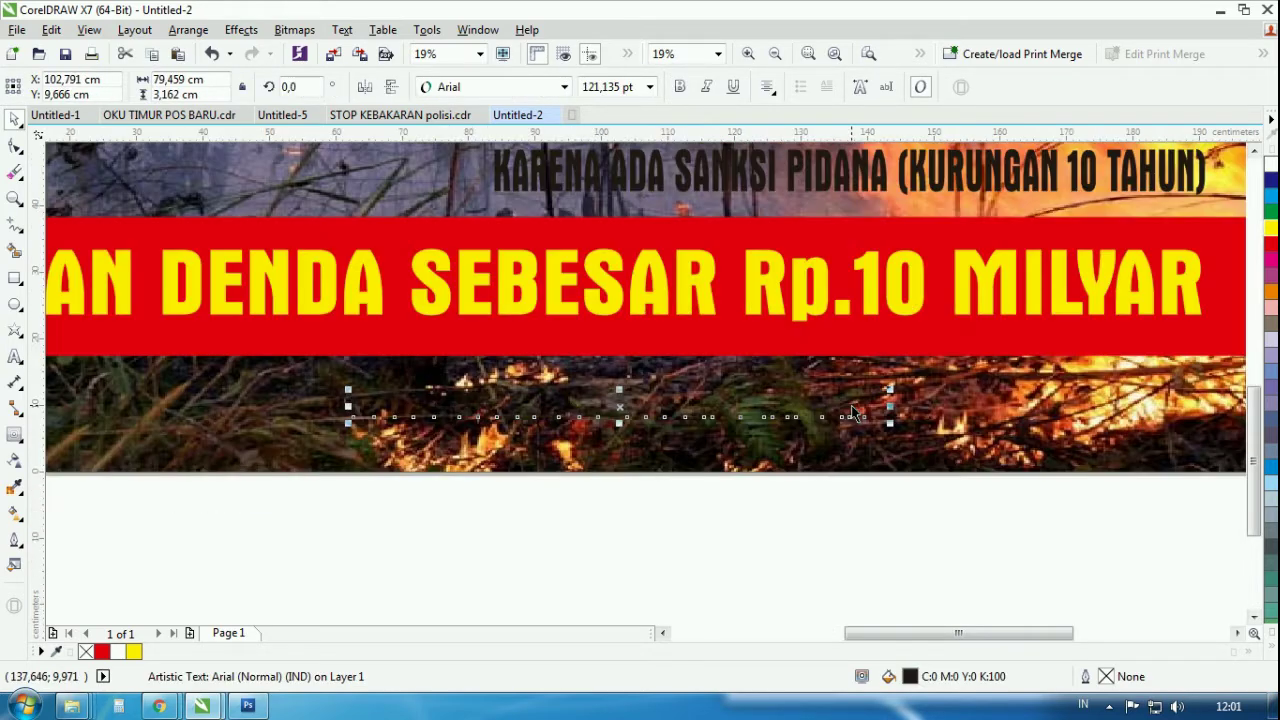
- Set the "UDARA SEHAT DAN BERSIH MILIK KITA" line to Cooper Black and enlarge it to about 144 cm wide
scroll(853, 412, down, 2)
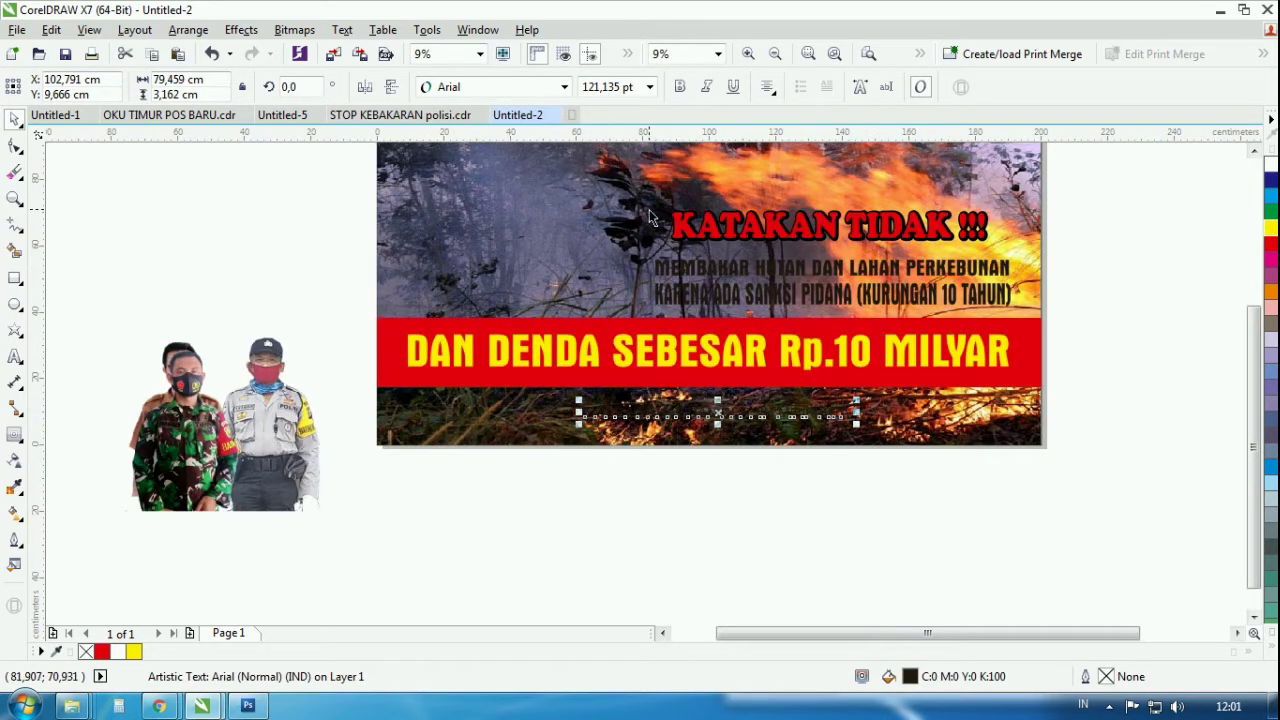
click(564, 87)
click(500, 157)
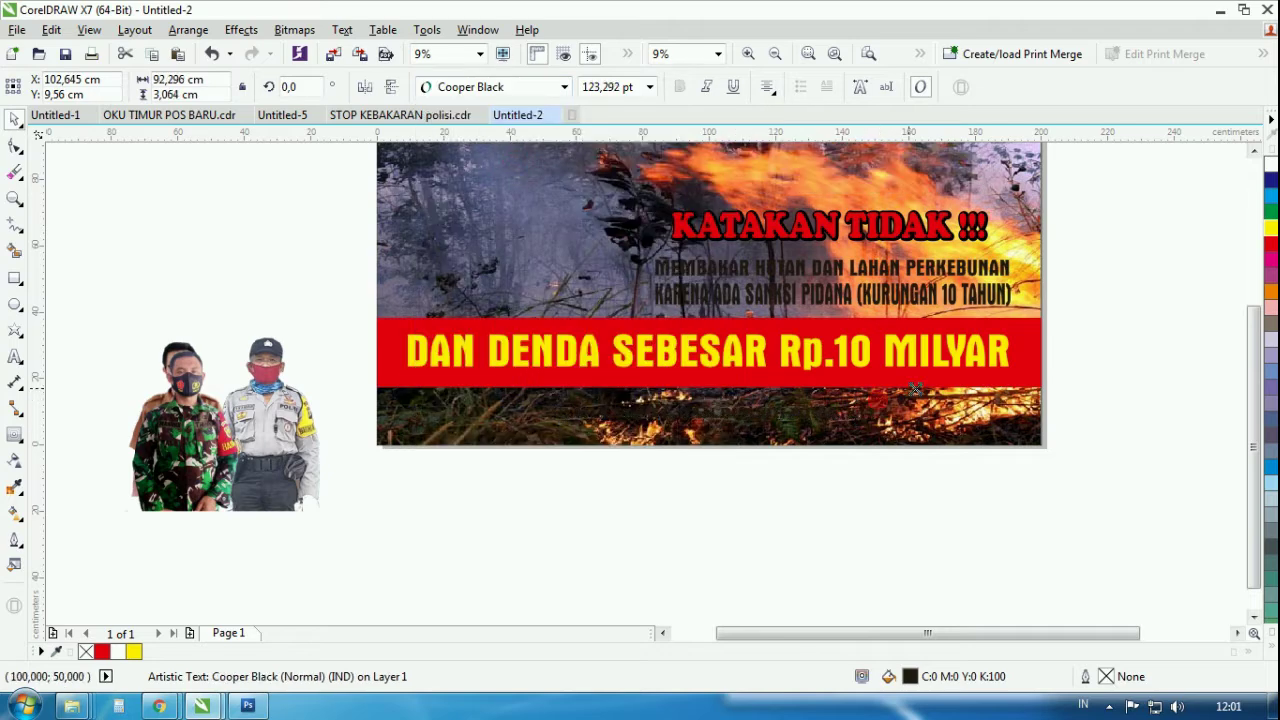
drag(870, 406, 1031, 349)
drag(1028, 397, 960, 401)
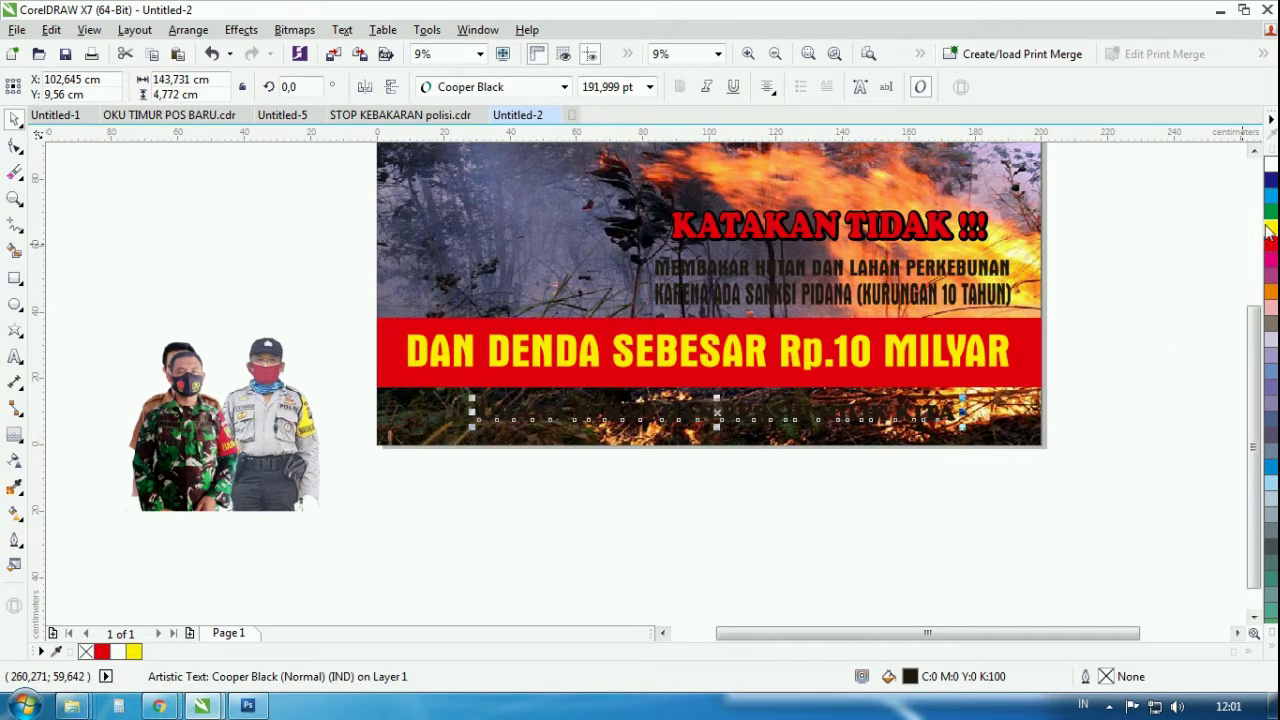
- Fill the "UDARA SEHAT DAN BERSIH MILIK KITA" line white and enlarge it further to about 161 cm wide
click(1270, 163)
drag(475, 431, 442, 432)
drag(962, 429, 984, 431)
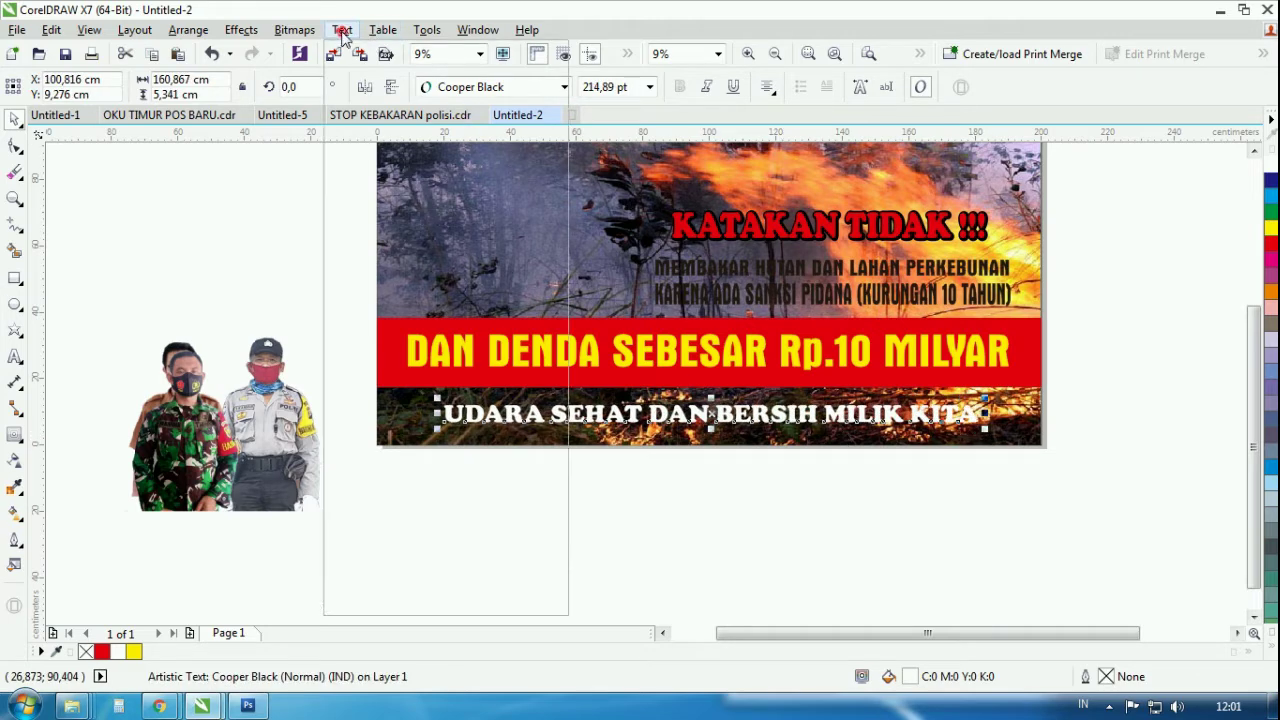
- Change the "UDARA SEHAT DAN BERSIH MILIK KITA" line to title case and resize it to about 154 × 8 cm
click(342, 30)
click(415, 485)
click(553, 418)
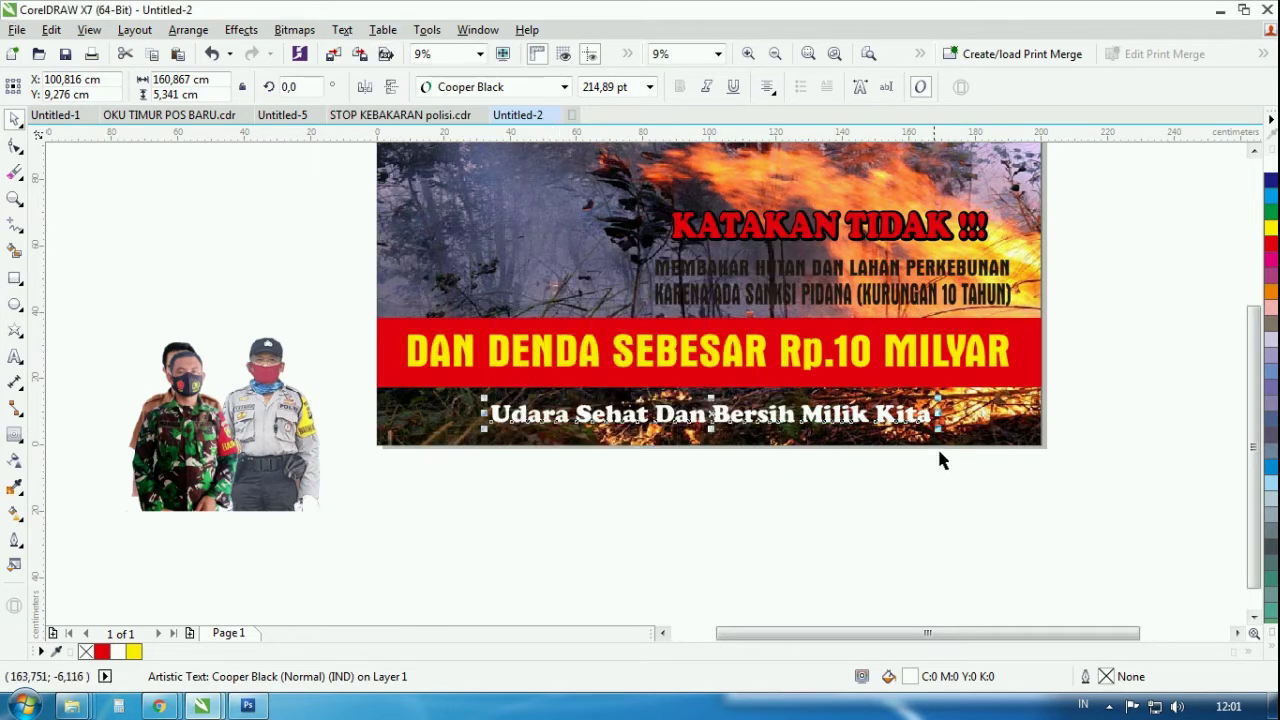
scroll(945, 450, up, 2)
drag(468, 427, 468, 428)
scroll(766, 397, down, 1)
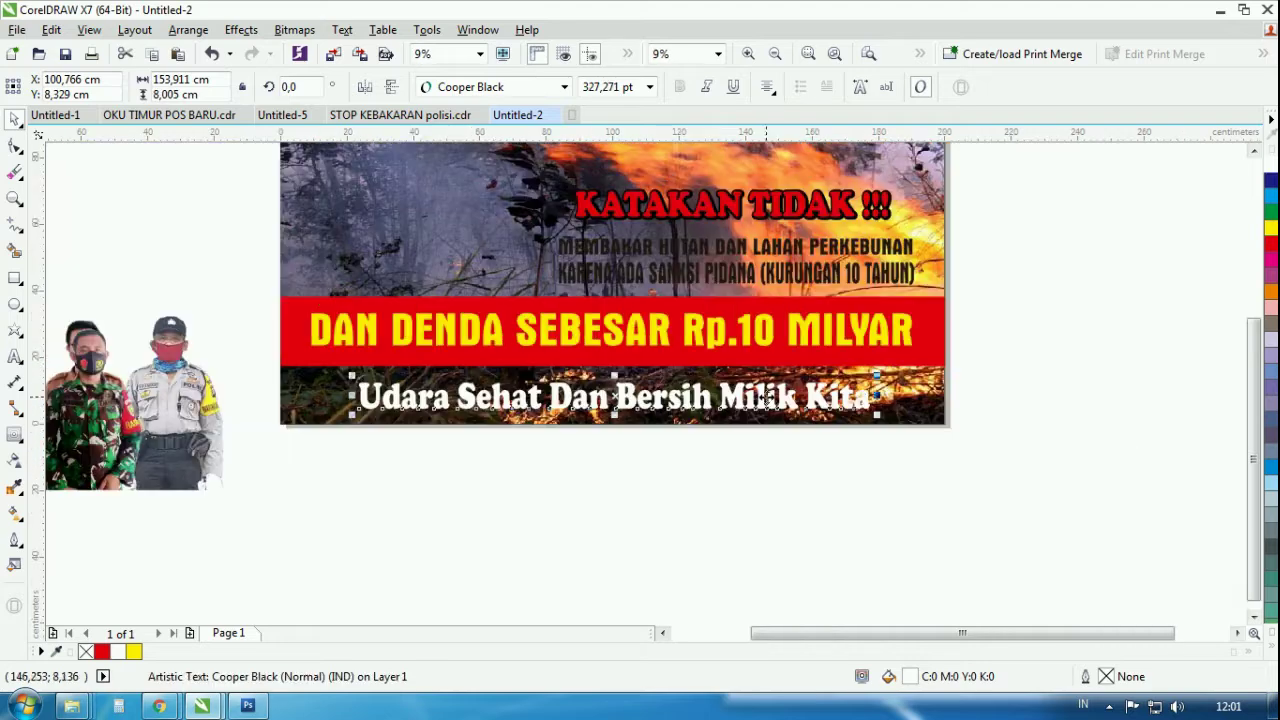
- Add a black 0.7 cm outside contour to the "Udara Sehat Dan Bersih Milik Kita" line and centre it horizontally on the banner
click(15, 437)
drag(362, 396, 352, 396)
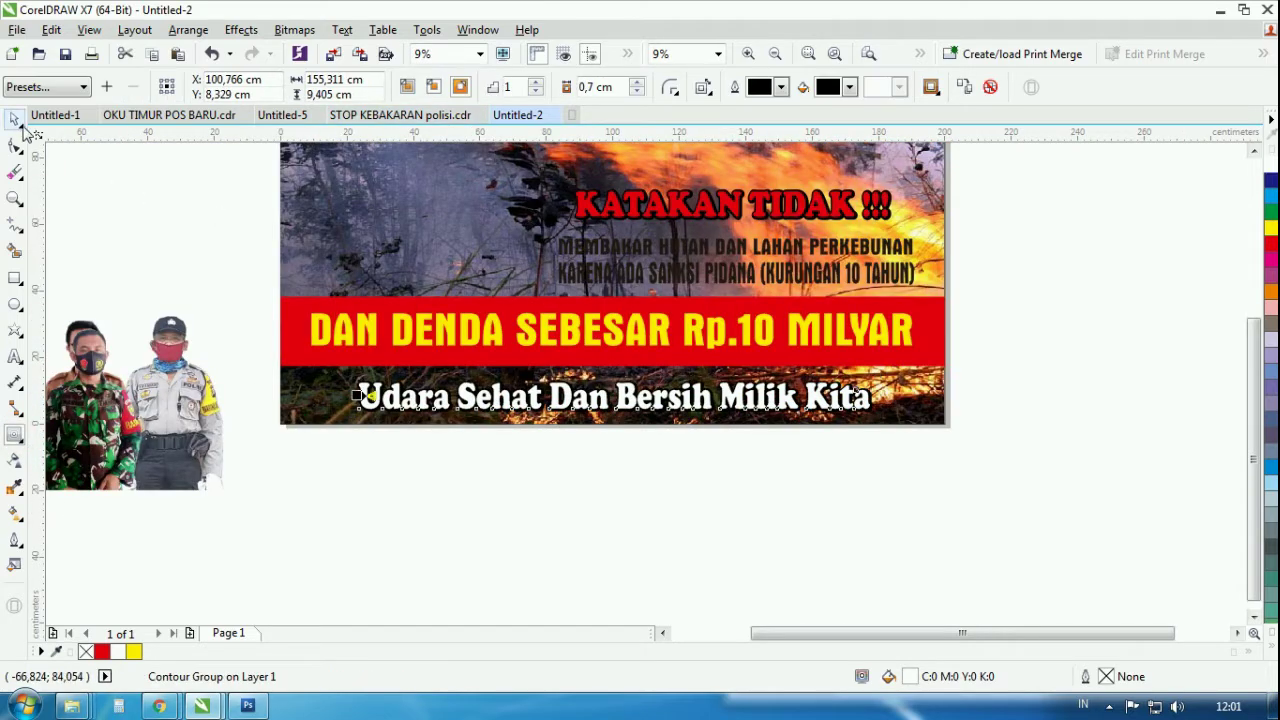
scroll(866, 428, up, 2)
shift+click(943, 358)
key(c)
click(963, 447)
- Move the police officer and soldier photos onto the left part of the banner, with the soldier to the officer's right
scroll(963, 450, down, 2)
scroll(614, 422, up, 2)
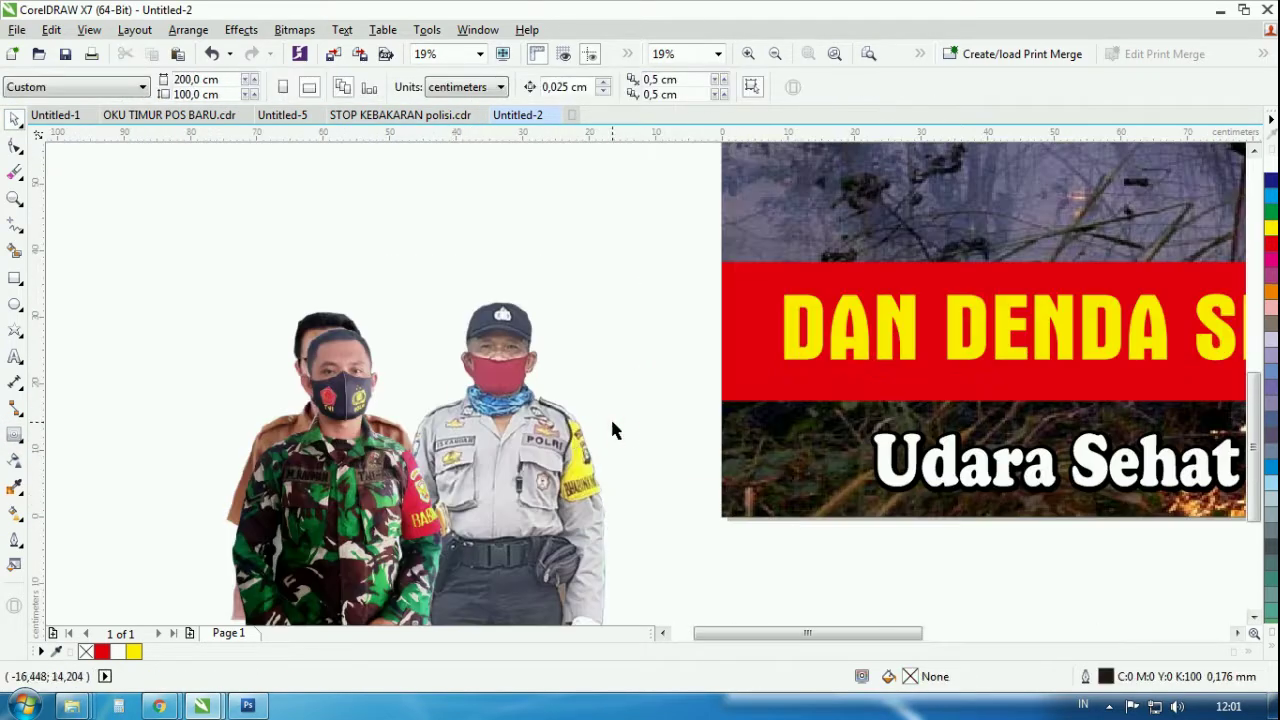
scroll(480, 450, down, 2)
click(480, 450)
drag(480, 450, 660, 270)
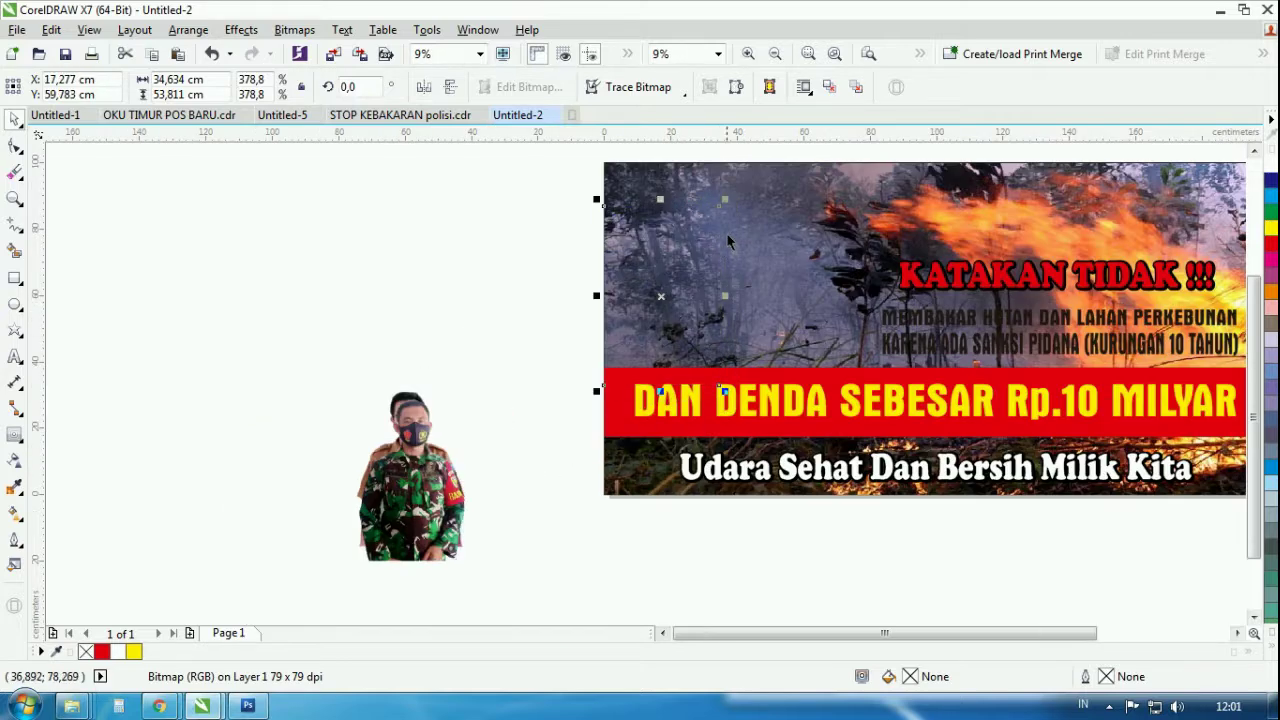
drag(418, 470, 759, 289)
scroll(769, 226, up, 1)
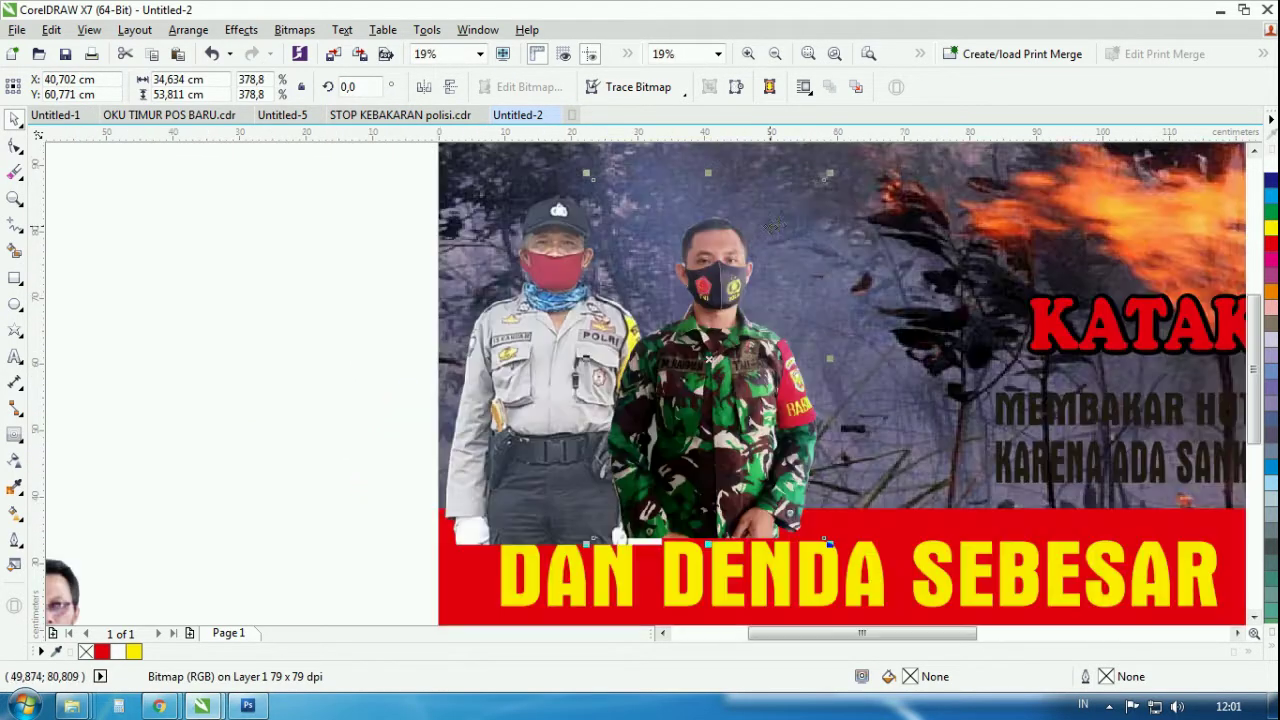
- Move the photo of the man in the brown uniform onto the banner, just right of the soldier
scroll(558, 337, down, 3)
click(470, 462)
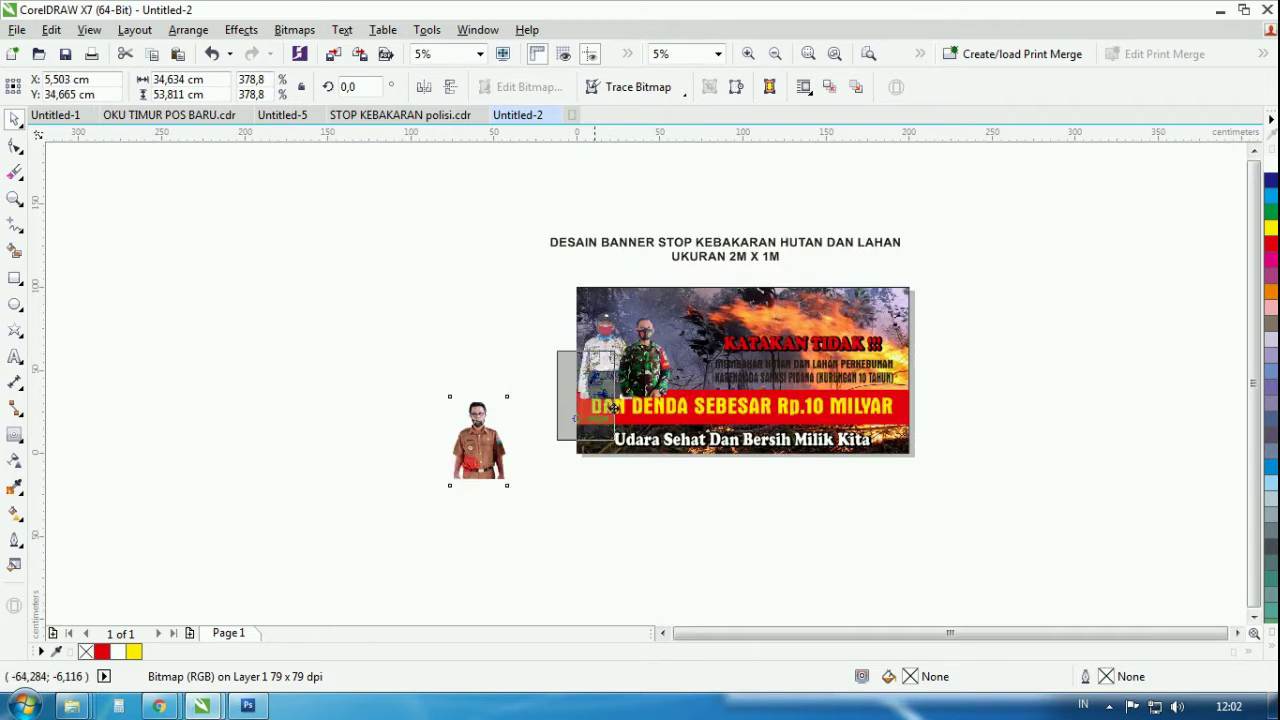
drag(470, 462, 678, 342)
scroll(678, 342, up, 2)
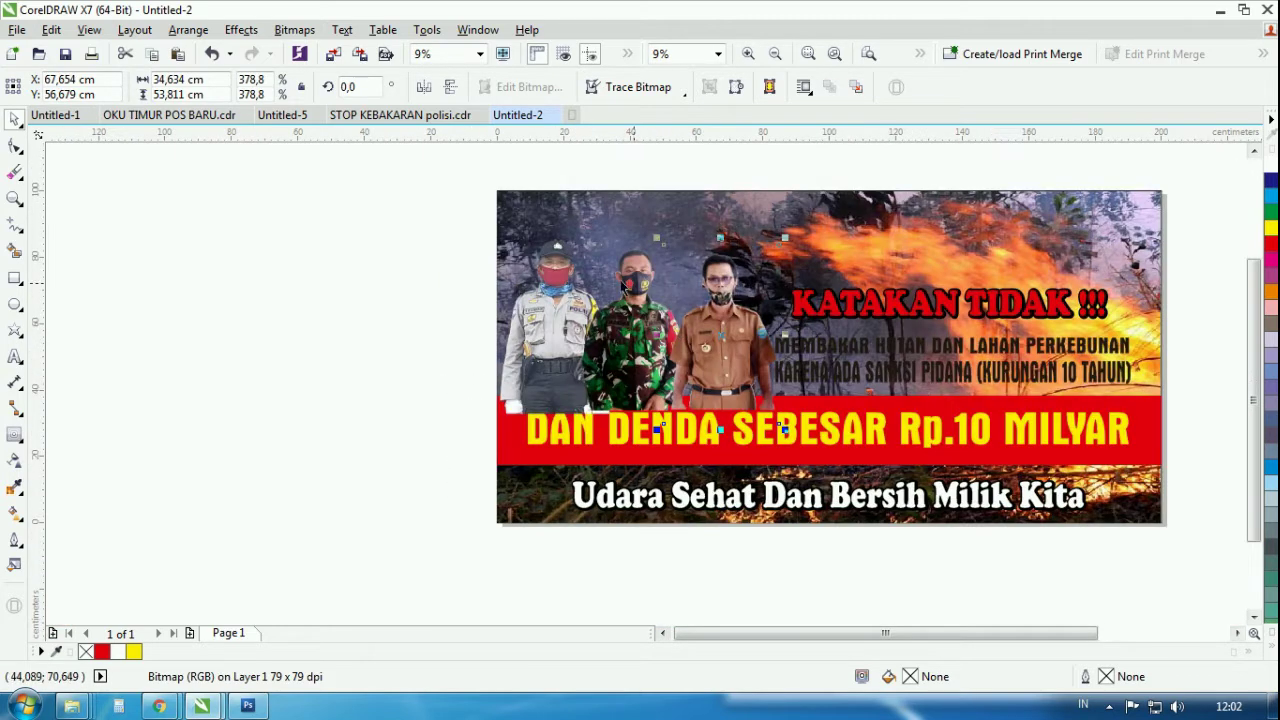
- Bring the police officer photo to the front and shift it slightly left, over the banner's left edge
scroll(620, 283, up, 2)
key(shift+Page_Up)
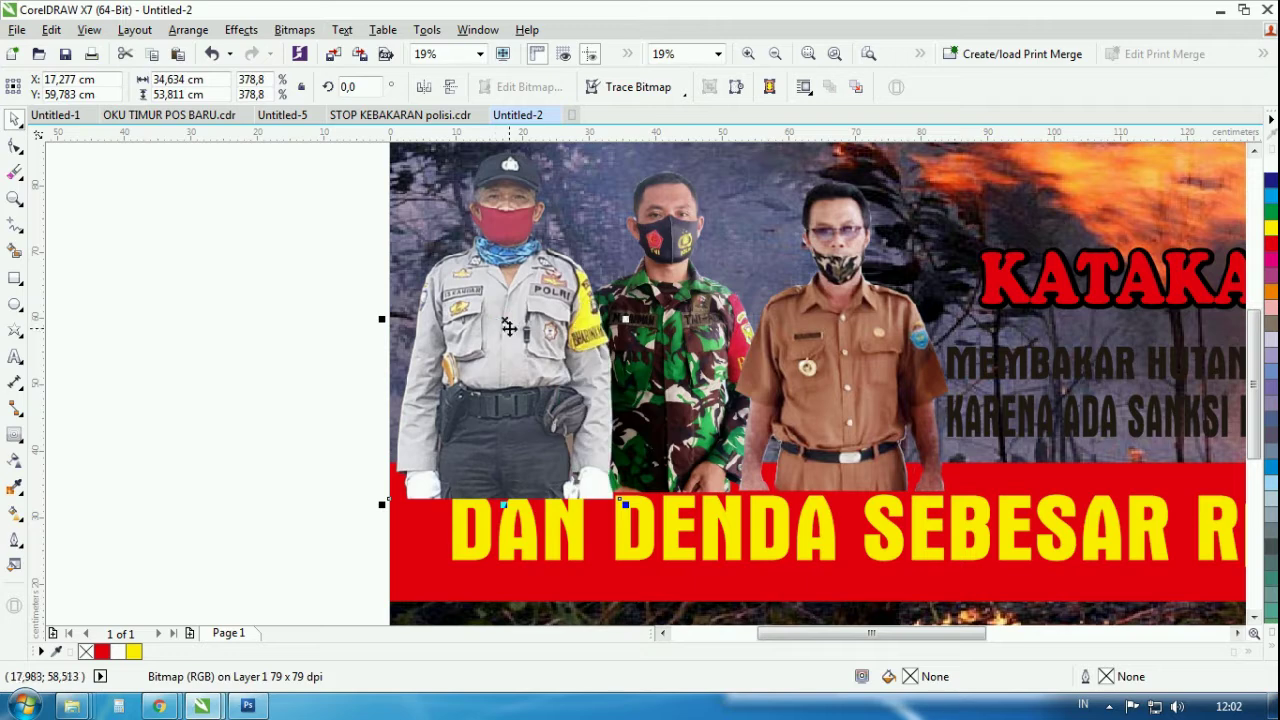
drag(510, 334, 497, 334)
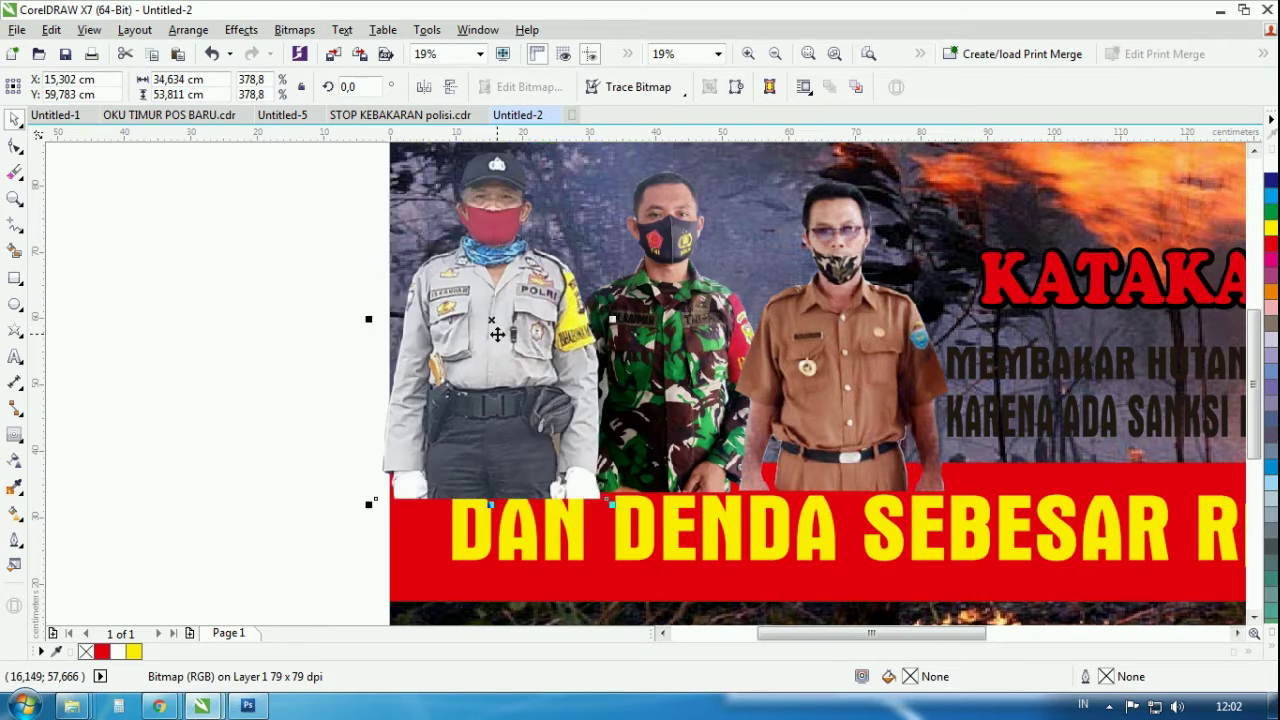
- Trim the police officer photo with the Shape tool so it ends at the banner's left edge and above the red band
click(16, 147)
drag(386, 451, 257, 551)
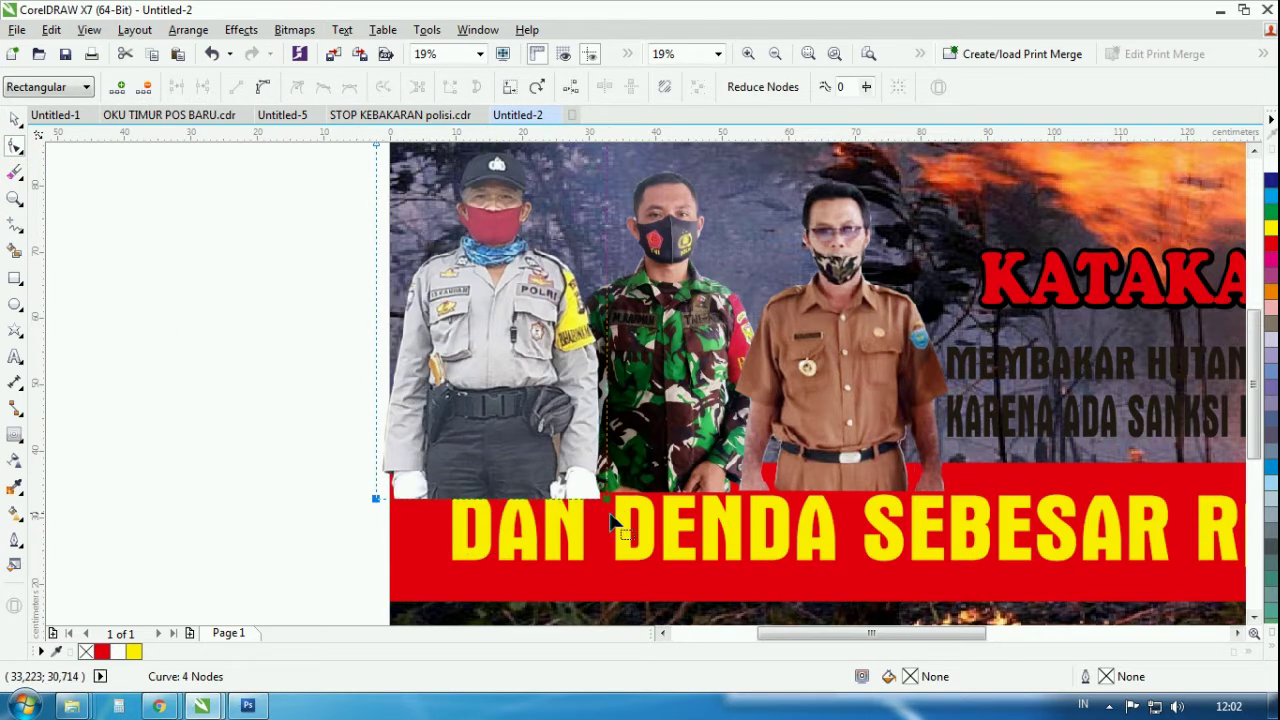
drag(611, 500, 636, 474)
scroll(426, 360, down, 1)
drag(351, 231, 421, 417)
scroll(421, 417, up, 2)
drag(347, 391, 373, 395)
scroll(536, 454, down, 2)
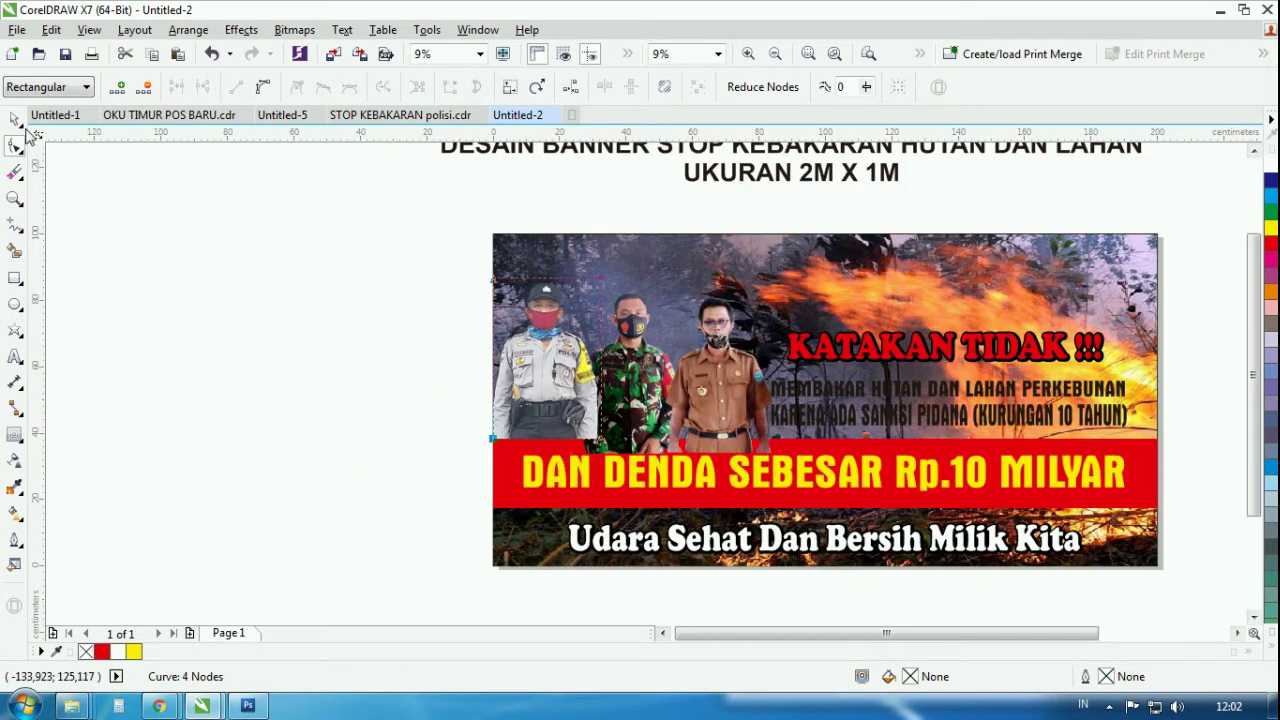
click(15, 118)
- Enlarge the police officer photo slightly and trim its bottom edge flush with the top of the red band
scroll(678, 425, up, 2)
scroll(678, 425, down, 2)
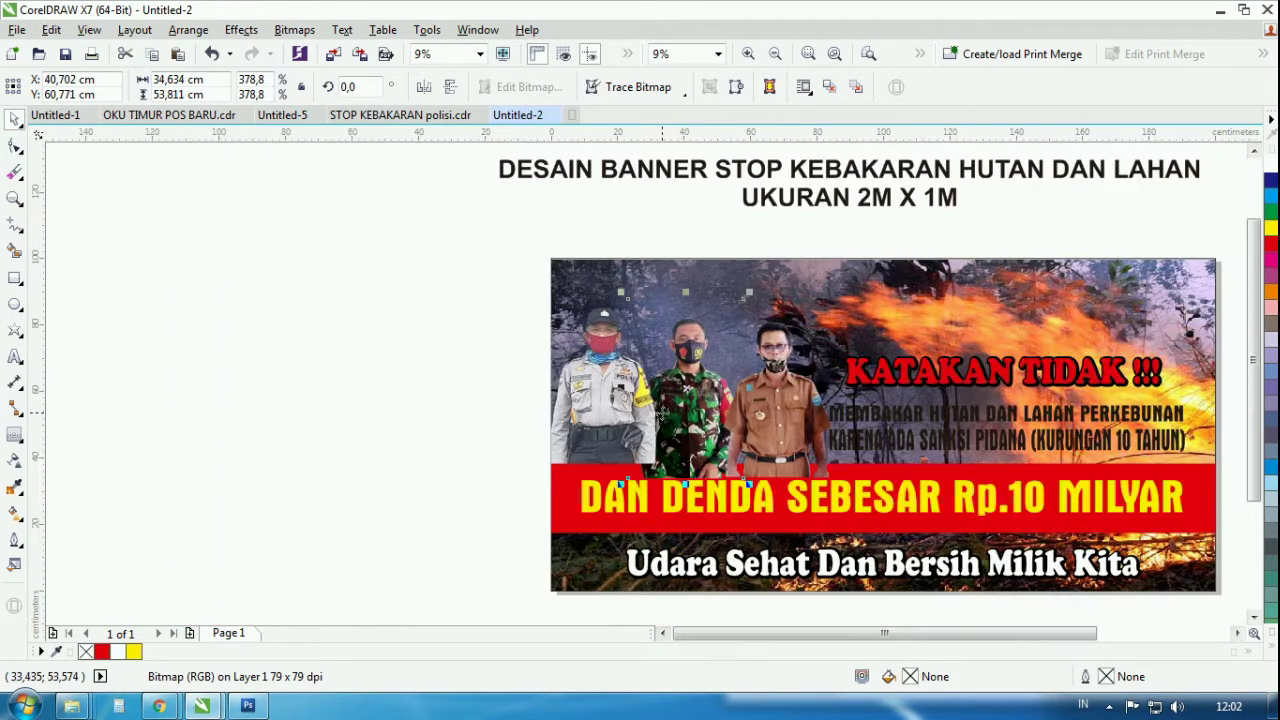
scroll(649, 430, up, 1)
drag(577, 393, 576, 401)
drag(678, 180, 686, 170)
drag(591, 343, 591, 355)
click(15, 147)
drag(355, 562, 688, 499)
key(space)
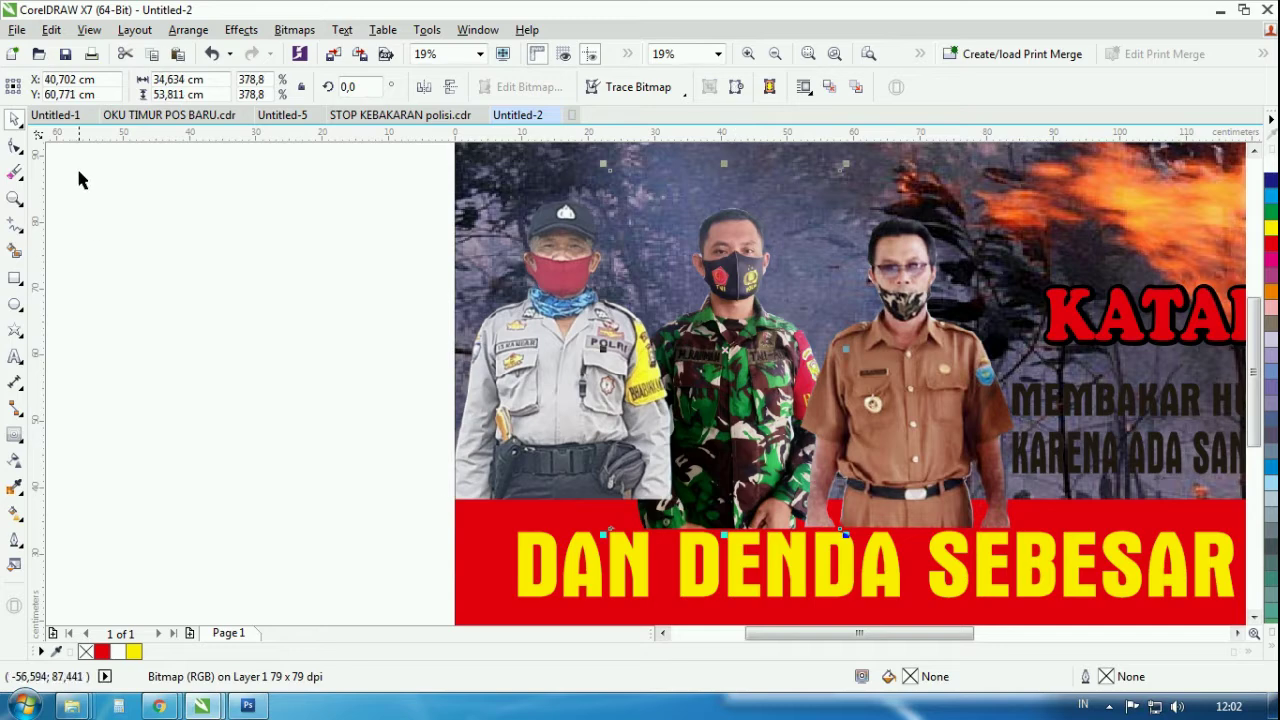
- Scale the soldier photo to 363% and raise it so its bottom meets the top of the red band beside the officer
drag(851, 172, 839, 185)
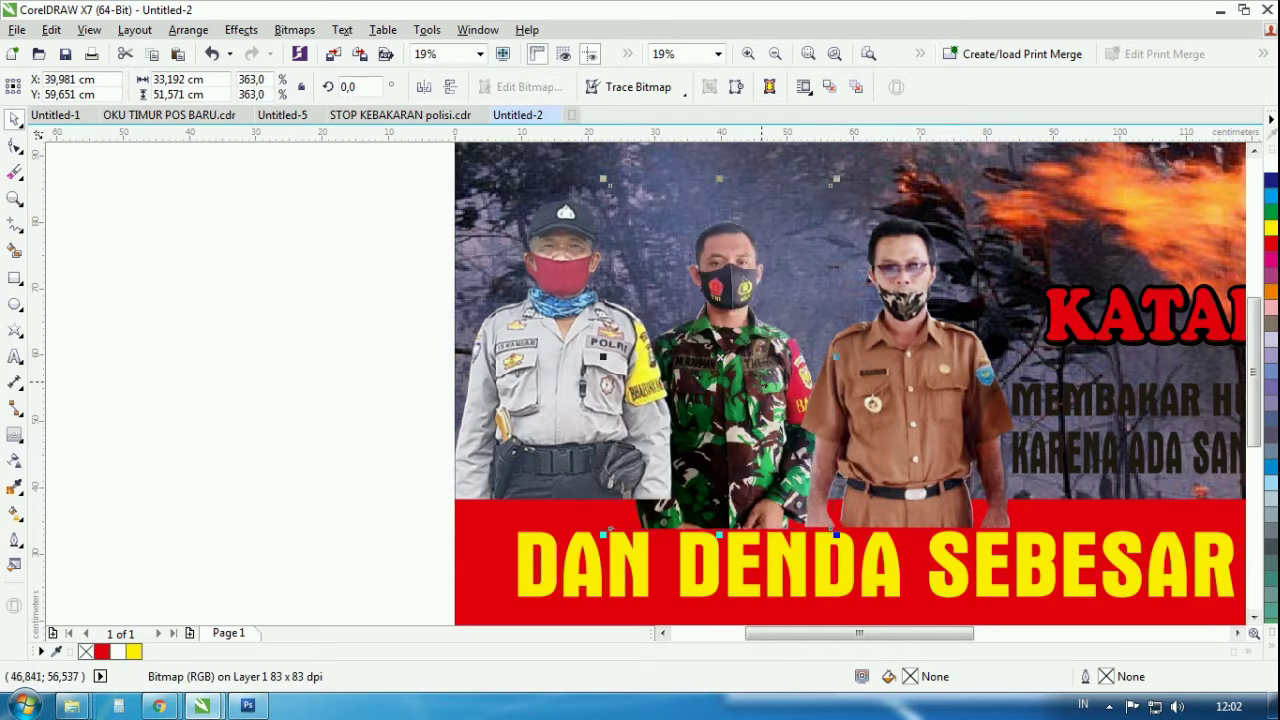
drag(736, 425, 733, 370)
shift+click(562, 401)
click(338, 401)
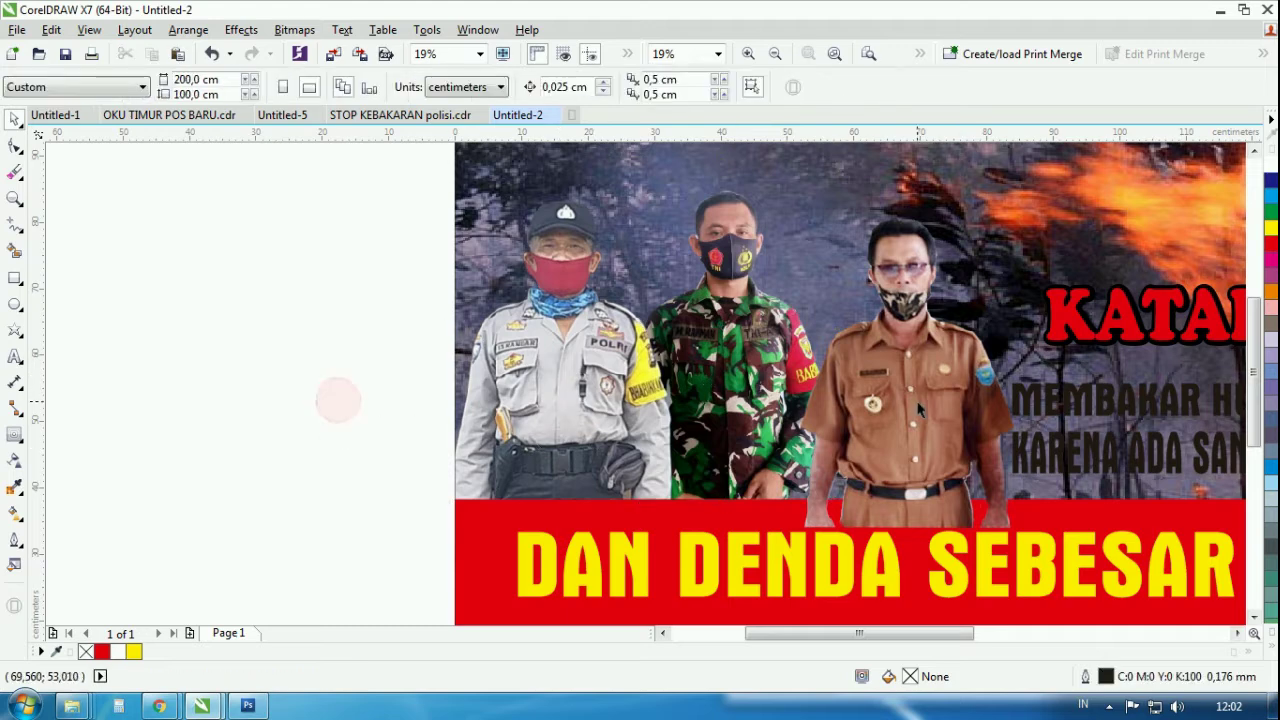
- Raise the photo of the man in the brown uniform and trim its bottom edge flush with the red band
drag(907, 445, 908, 401)
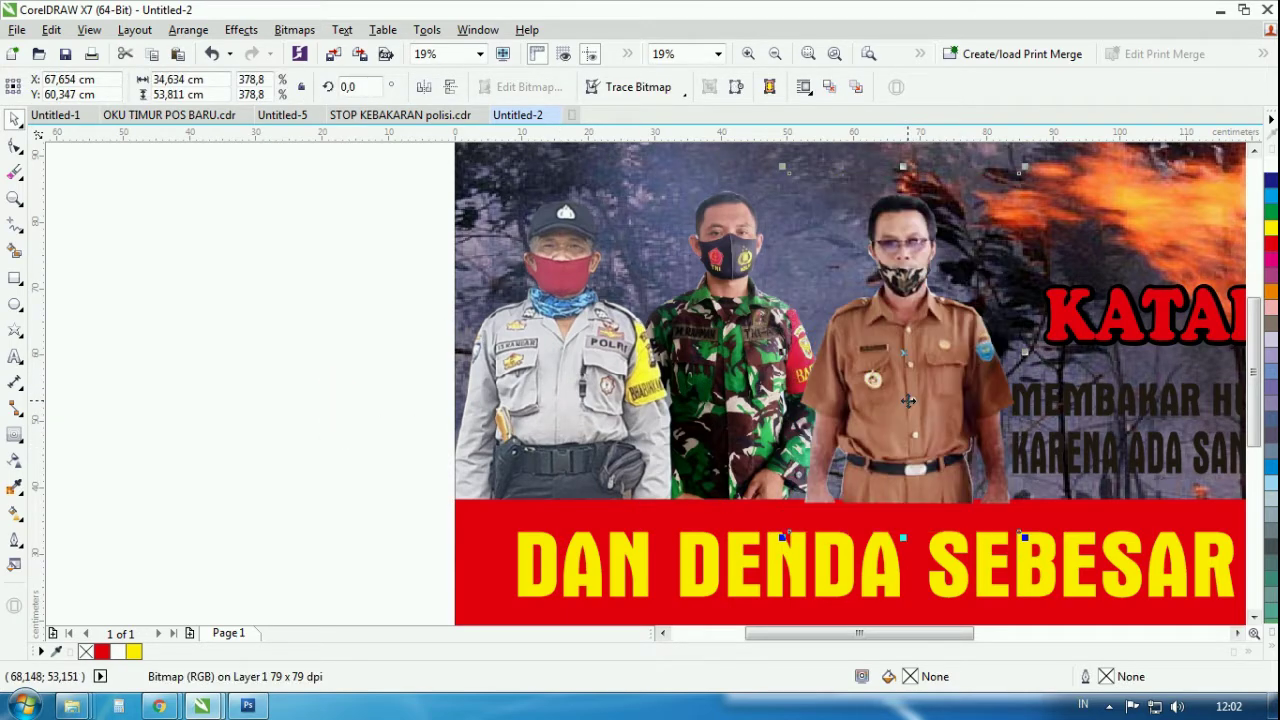
click(17, 147)
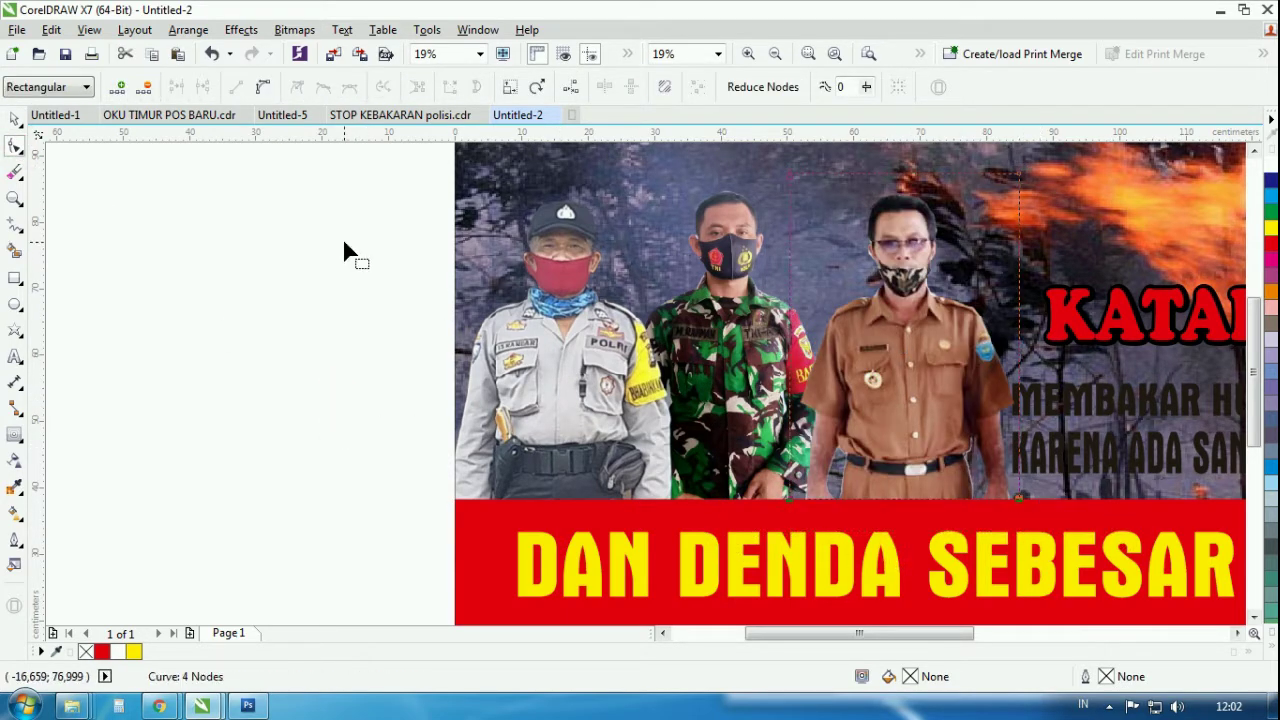
click(15, 120)
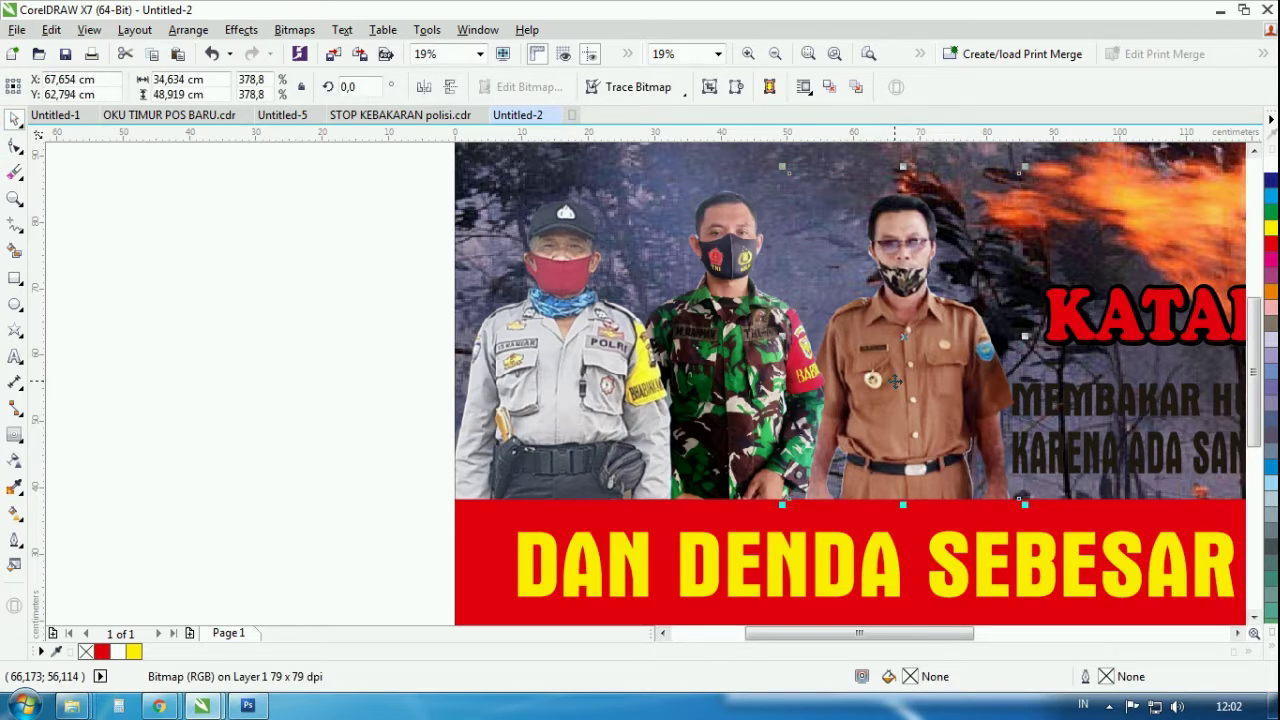
- Shift the photo of the man in the brown uniform about 3 cm left, closer to the soldier
click(368, 349)
drag(922, 352, 903, 351)
scroll(744, 391, down, 1)
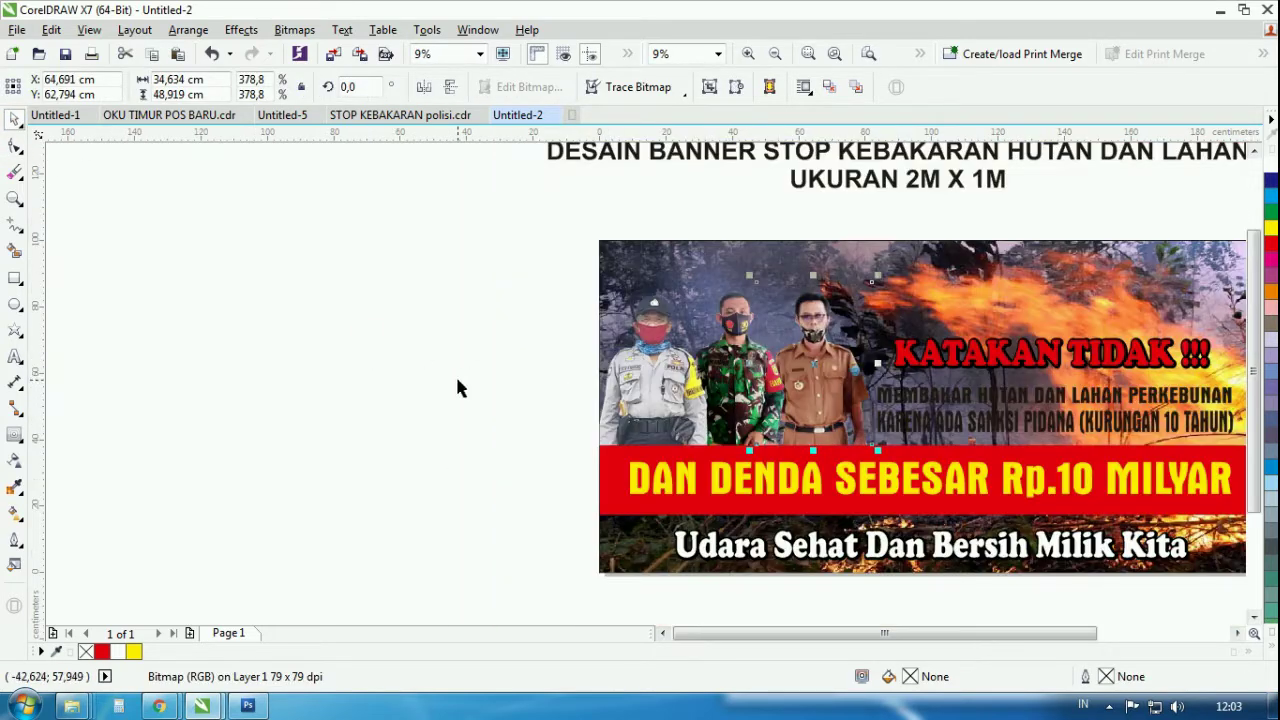
click(457, 388)
scroll(457, 388, down, 2)
scroll(703, 398, up, 2)
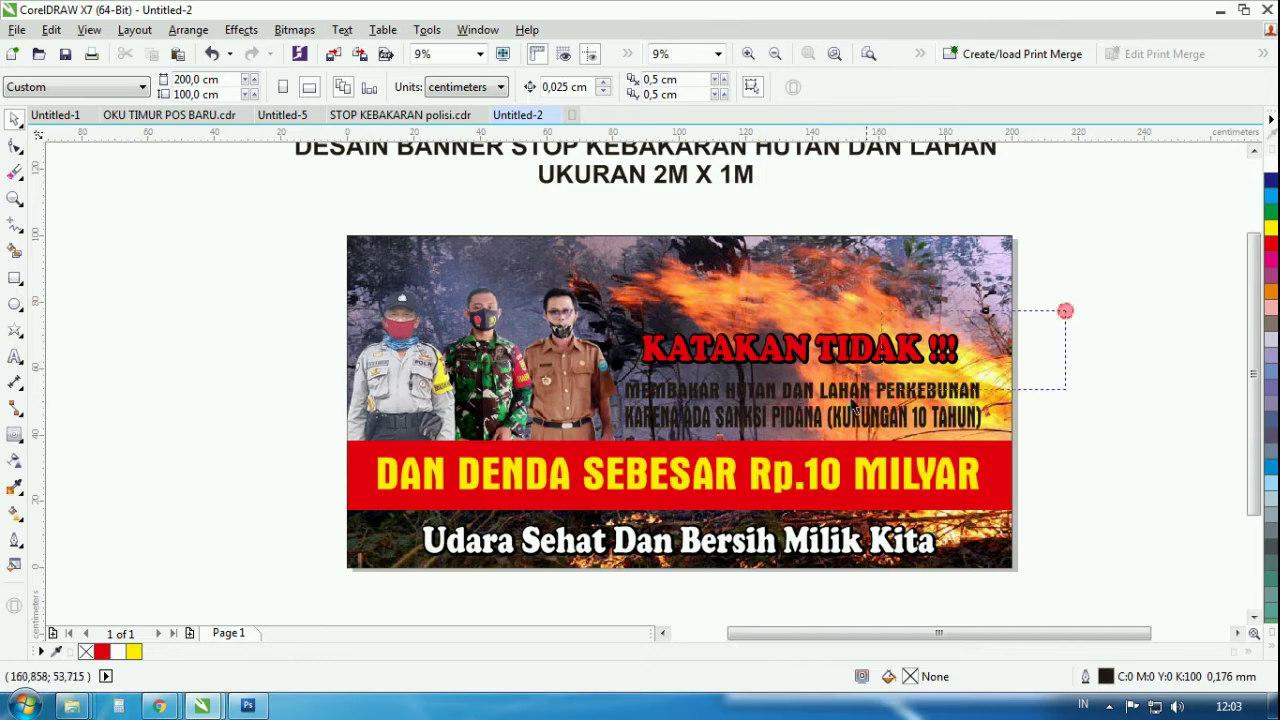
- Stretch the "KATAKAN TIDAK !!!" headline taller and wider above the two black text lines
click(700, 378)
scroll(819, 366, up, 2)
drag(778, 302, 778, 272)
drag(1103, 324, 1131, 322)
scroll(1001, 346, down, 1)
- Fill the "MEMBAKAR HUTAN DAN LAHAN PERKEBUNAN" and "KARENA ADA SANKSI PIDANA (KURUNGAN 10 TAHUN)" lines white
click(1053, 376)
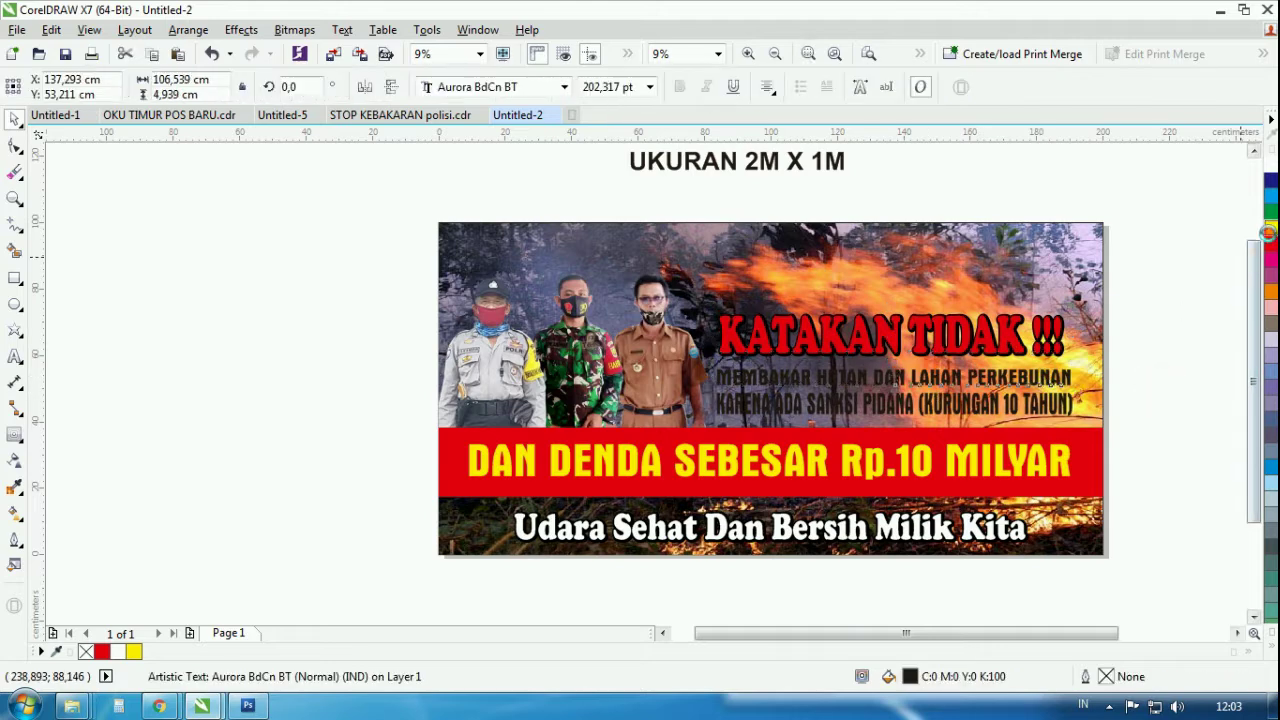
click(1271, 228)
click(1271, 164)
click(1060, 404)
click(1271, 164)
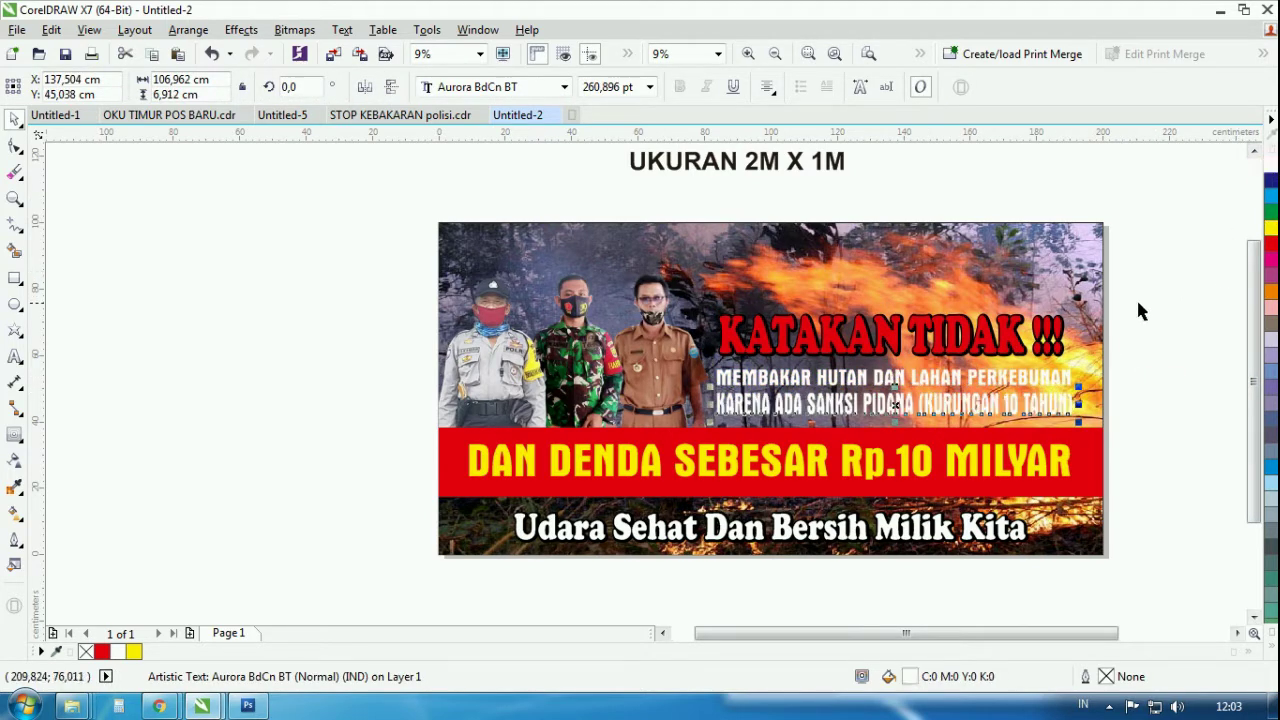
click(1136, 297)
- Add black 0.7 cm outside contours to the two white text lines below the headline
scroll(1029, 376, up, 1)
click(1029, 376)
click(14, 434)
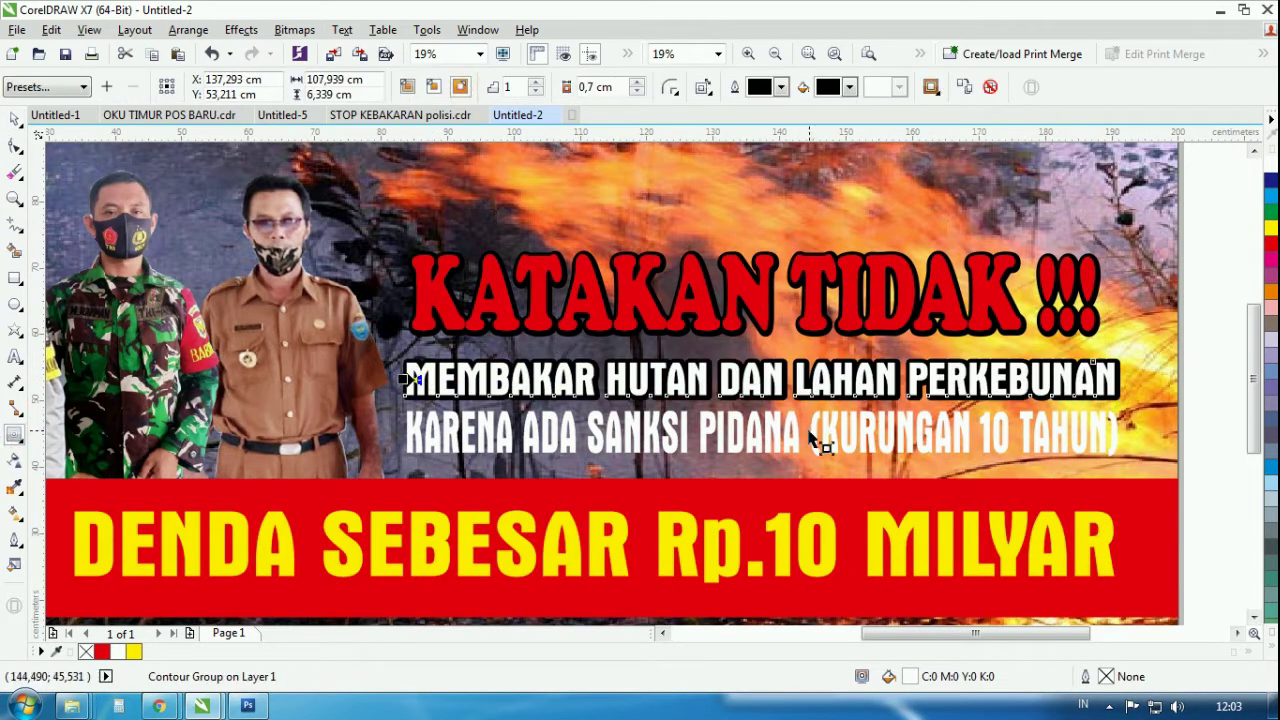
click(797, 440)
click(461, 88)
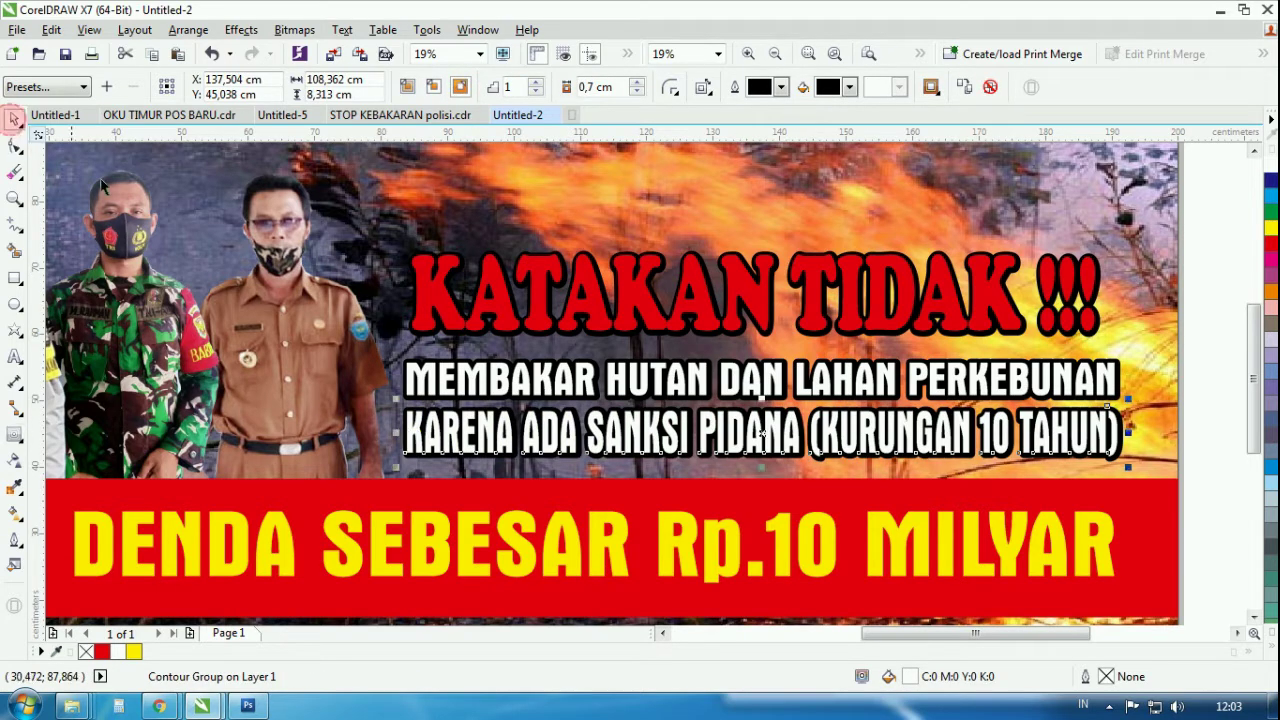
scroll(778, 332, down, 1)
click(1063, 387)
- Add a black 0.7 cm outside contour to the yellow "DAN DENDA SEBESAR Rp.10 MILYAR" line
click(882, 448)
scroll(634, 468, up, 2)
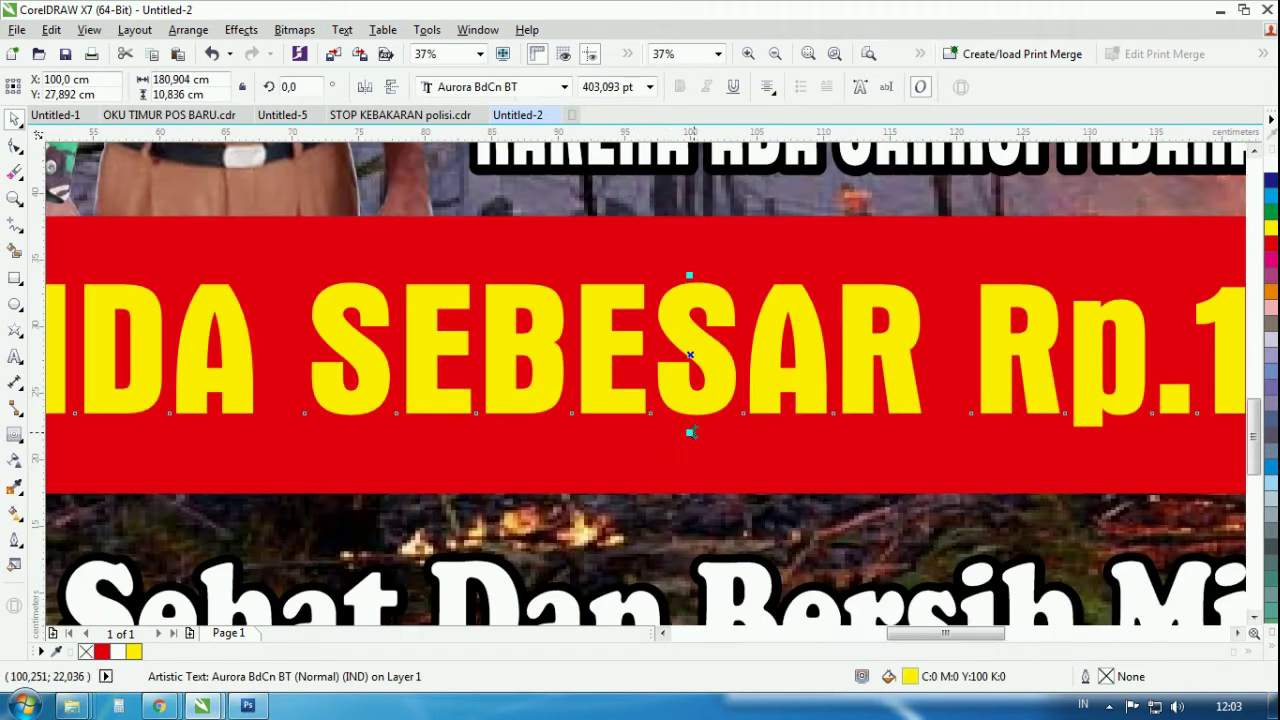
click(14, 434)
click(461, 88)
scroll(700, 294, down, 2)
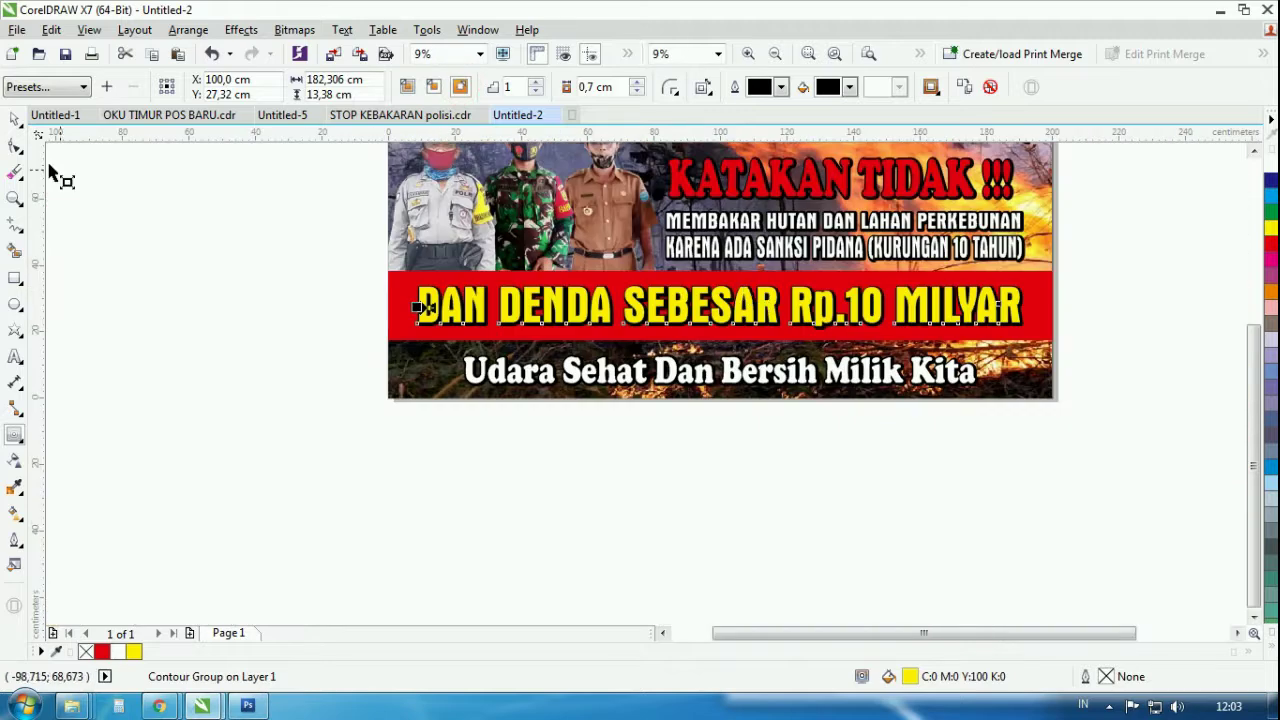
click(176, 282)
scroll(840, 400, down, 1)
scroll(860, 255, up, 1)
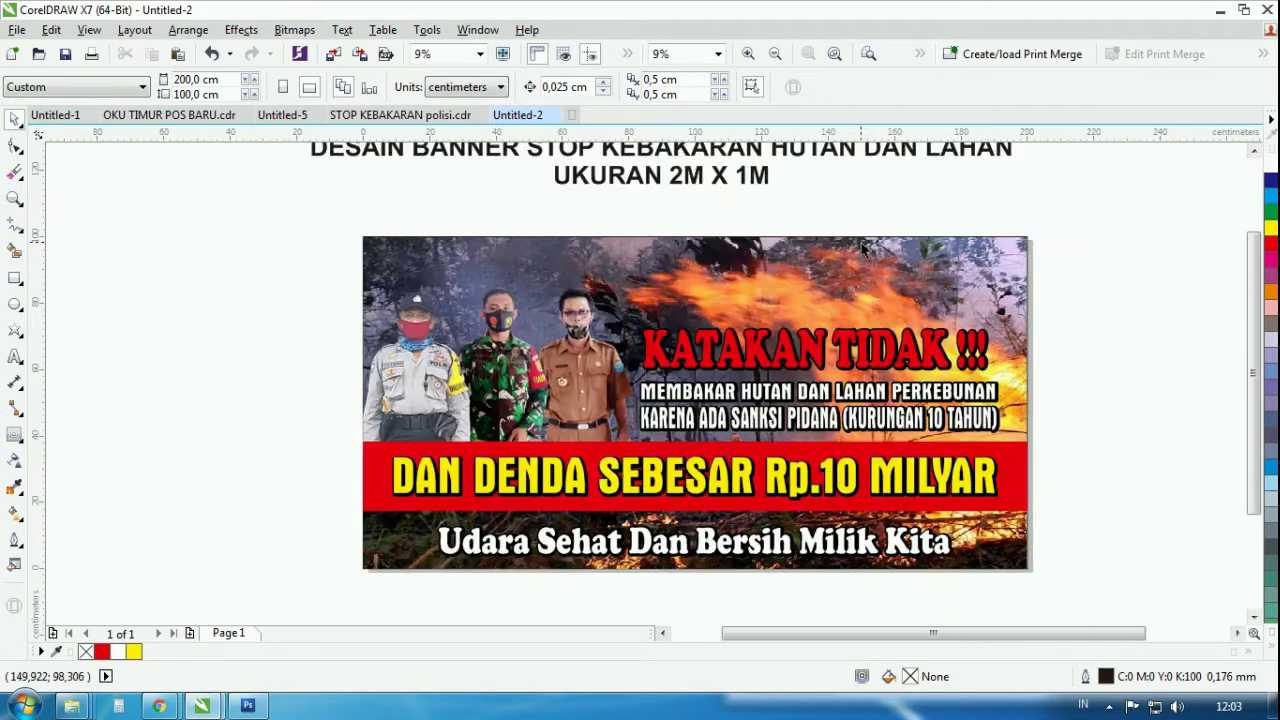
scroll(836, 268, down, 1)
scroll(836, 268, up, 2)
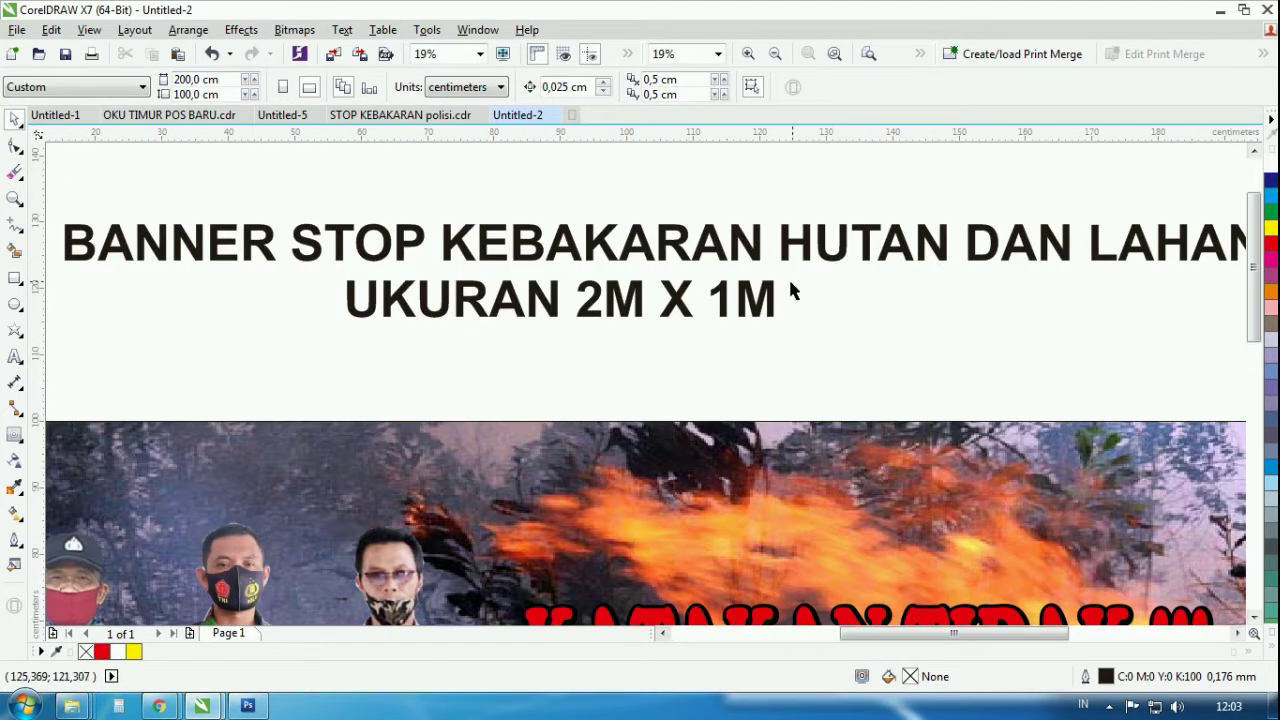
scroll(790, 289, down, 1)
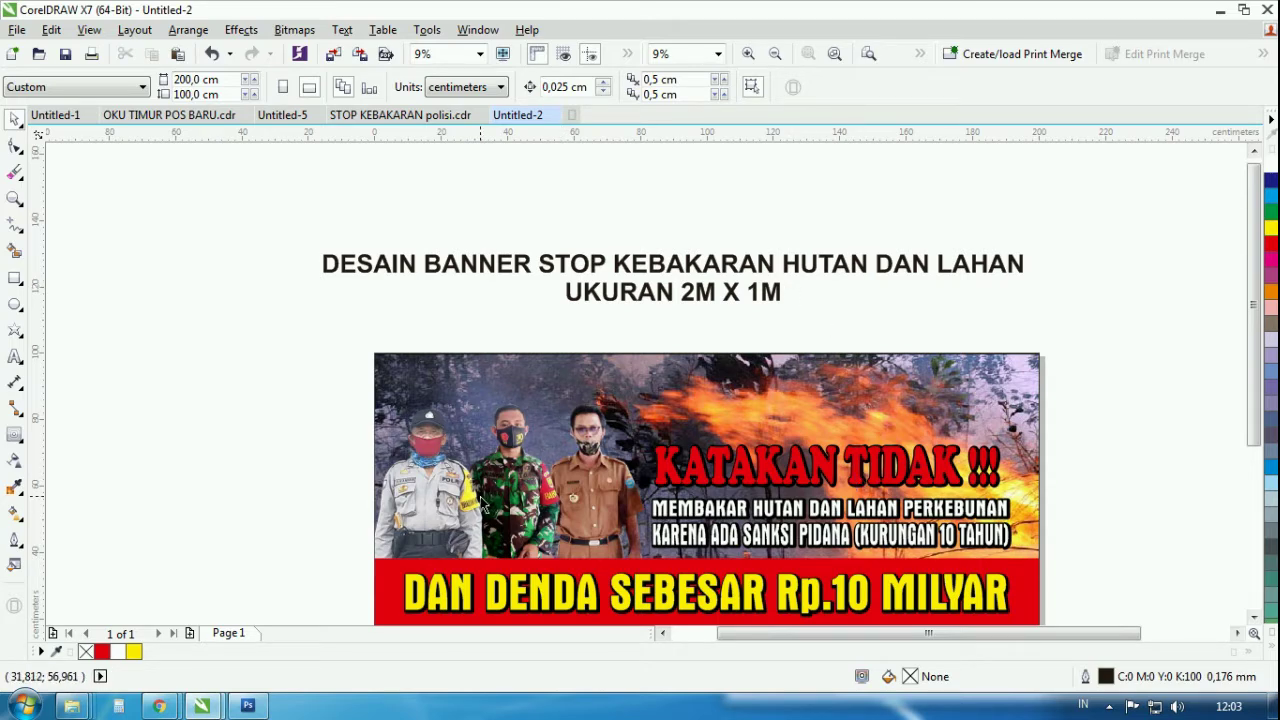
- Enlarge the police officer photo to 397.3%, about 34.2 × 47.4 cm
scroll(480, 503, up, 1)
click(386, 492)
drag(498, 304, 504, 298)
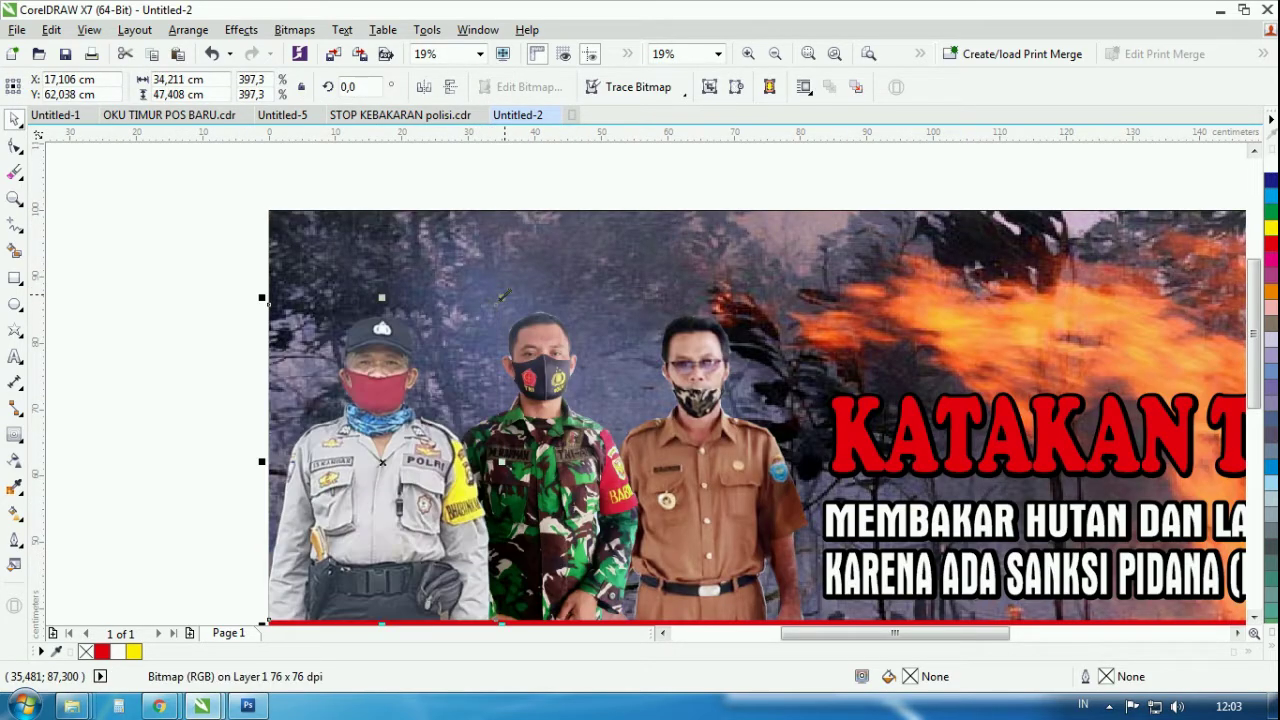
scroll(505, 295, down, 1)
click(266, 313)
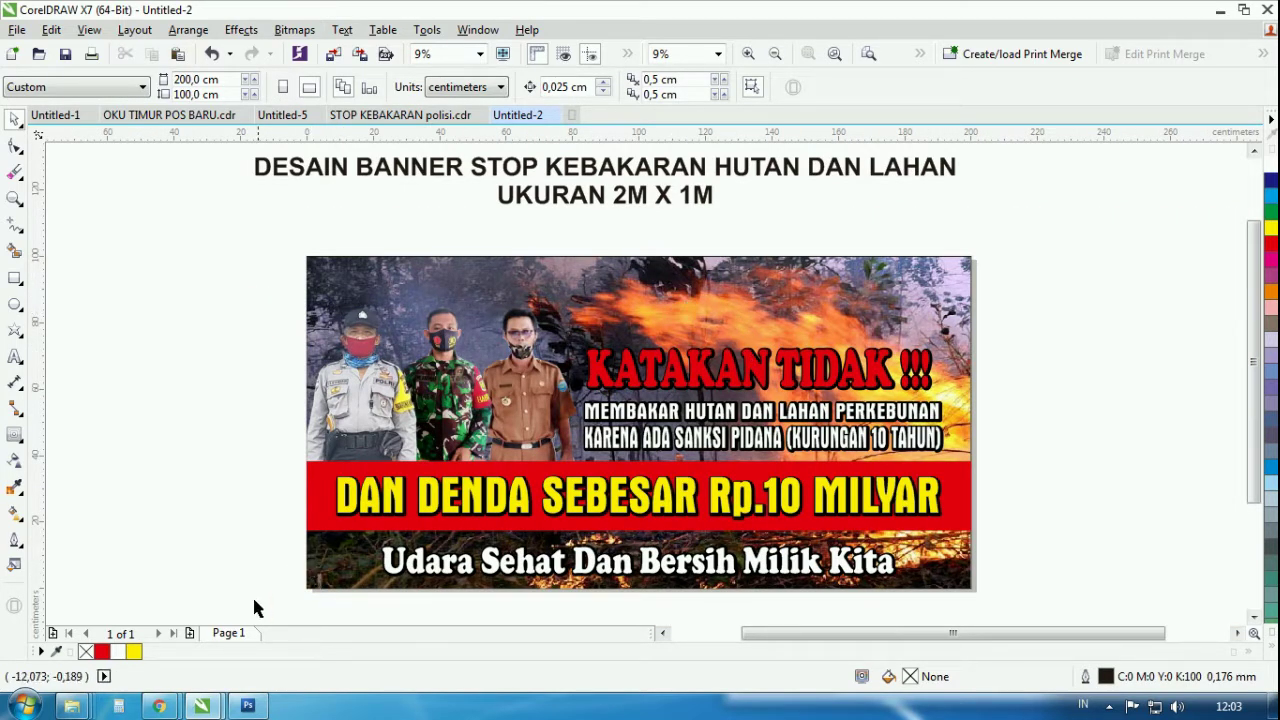
- Switch to Windows Explorer and open the LOGO BARU folder on the DATA FAJARMAS (E:) drive
mouse_move(157, 708)
mouse_move(72, 706)
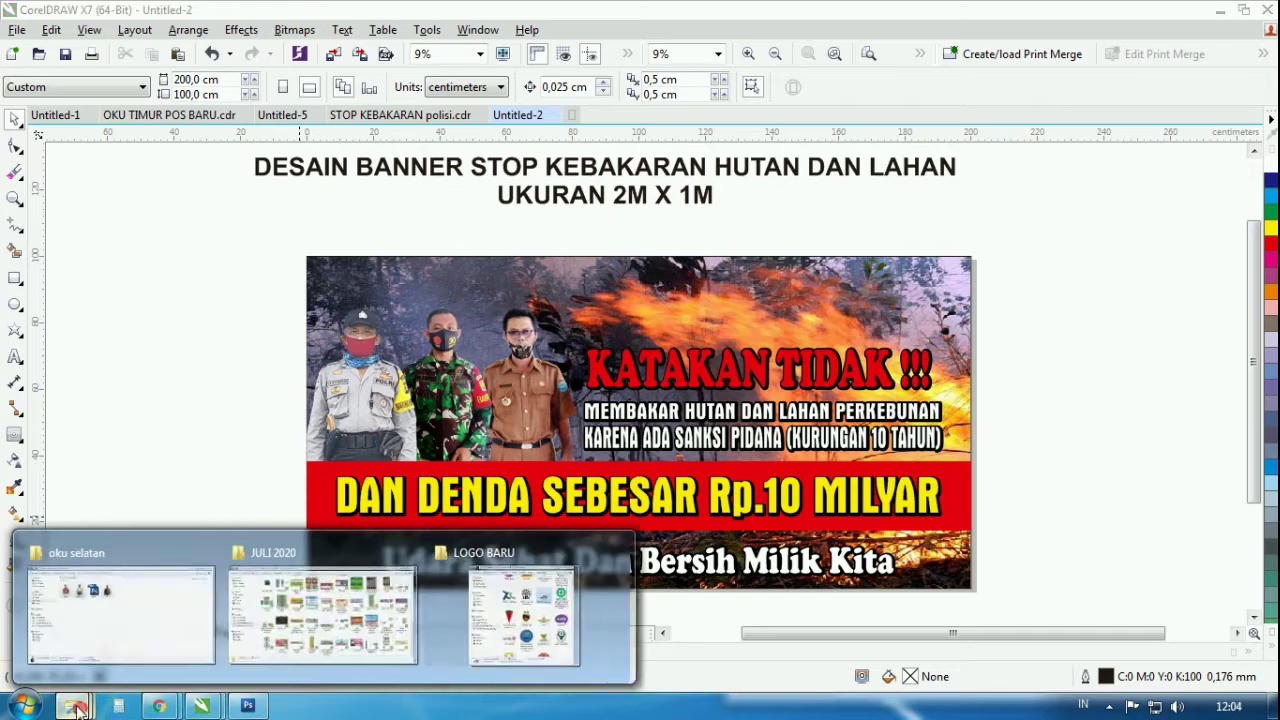
click(120, 612)
click(101, 415)
double_click(975, 410)
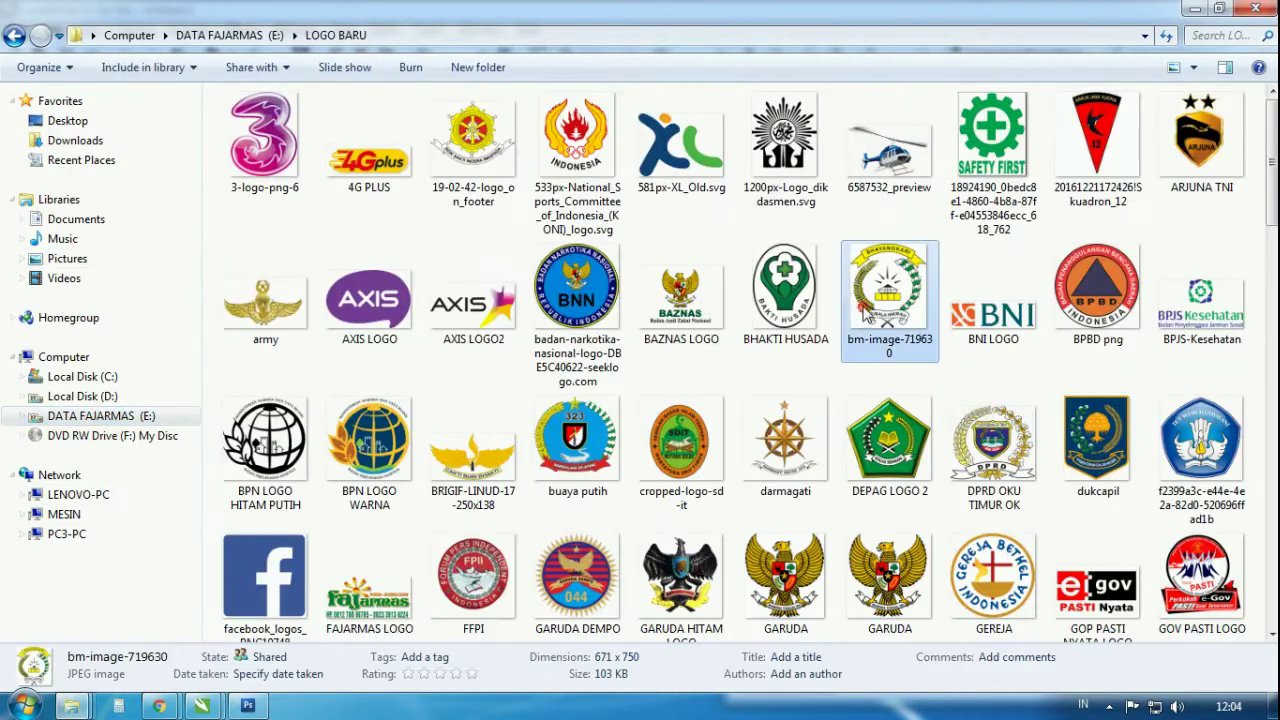
- Look through the LOGO BARU folder for the institution logos needed on the banner, including LOGO-KOREM-044
scroll(349, 278, down, 5)
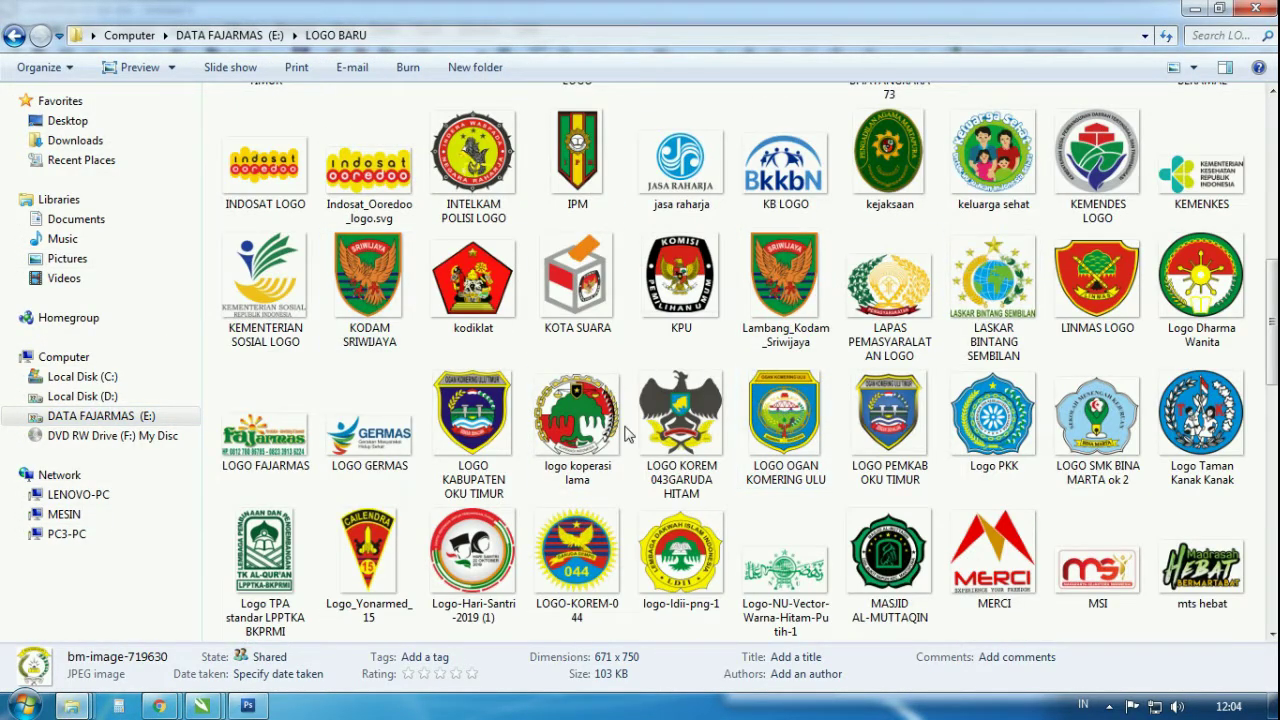
click(595, 555)
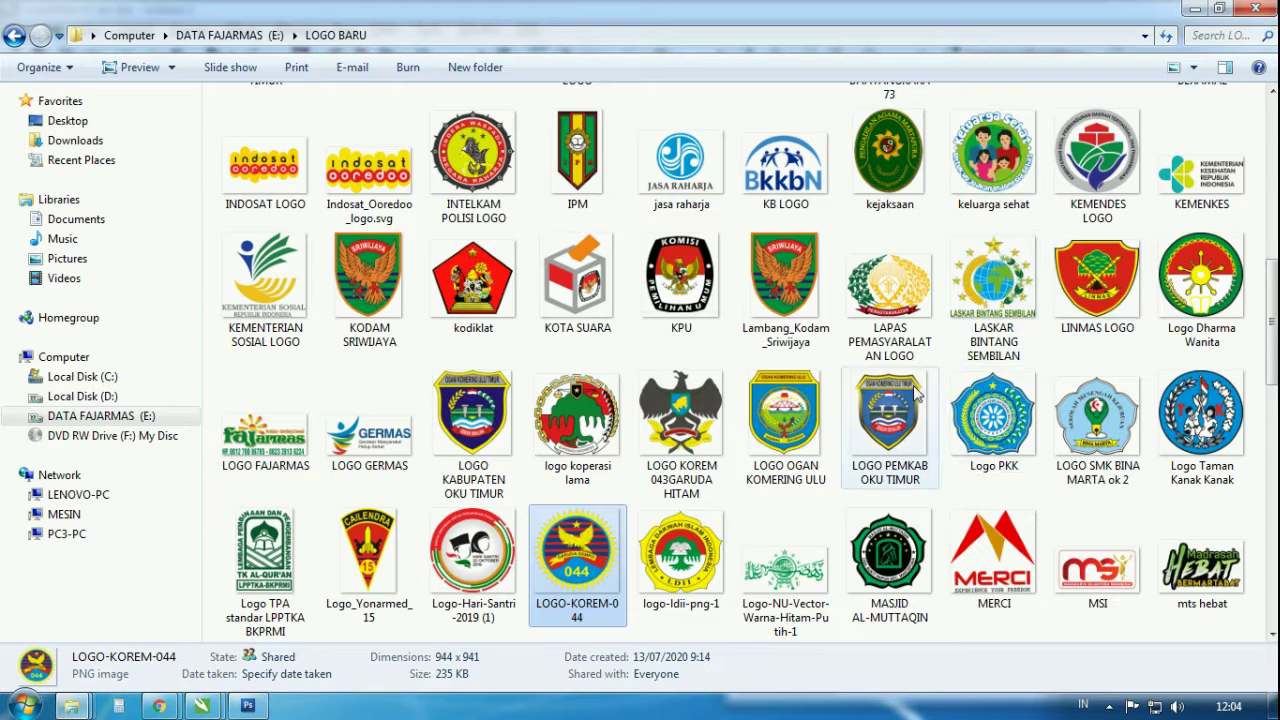
scroll(718, 428, down, 3)
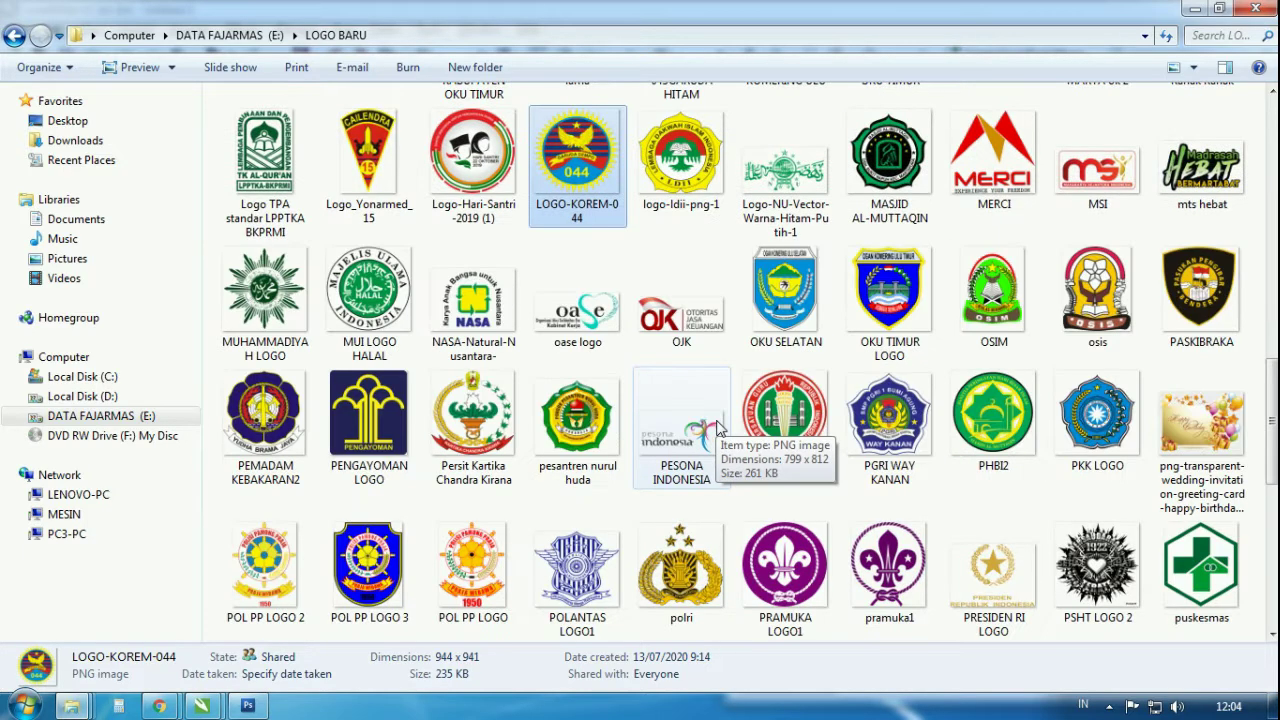
scroll(718, 428, up, 3)
scroll(615, 523, down, 3)
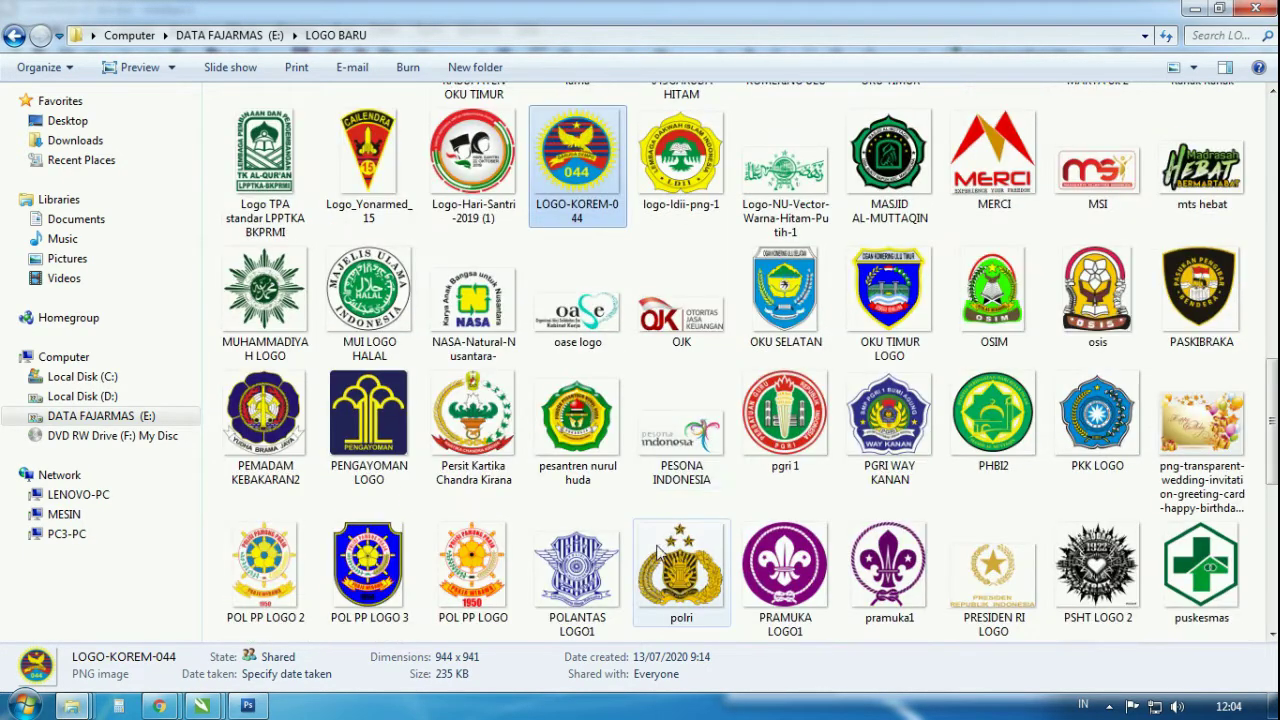
scroll(705, 517, down, 3)
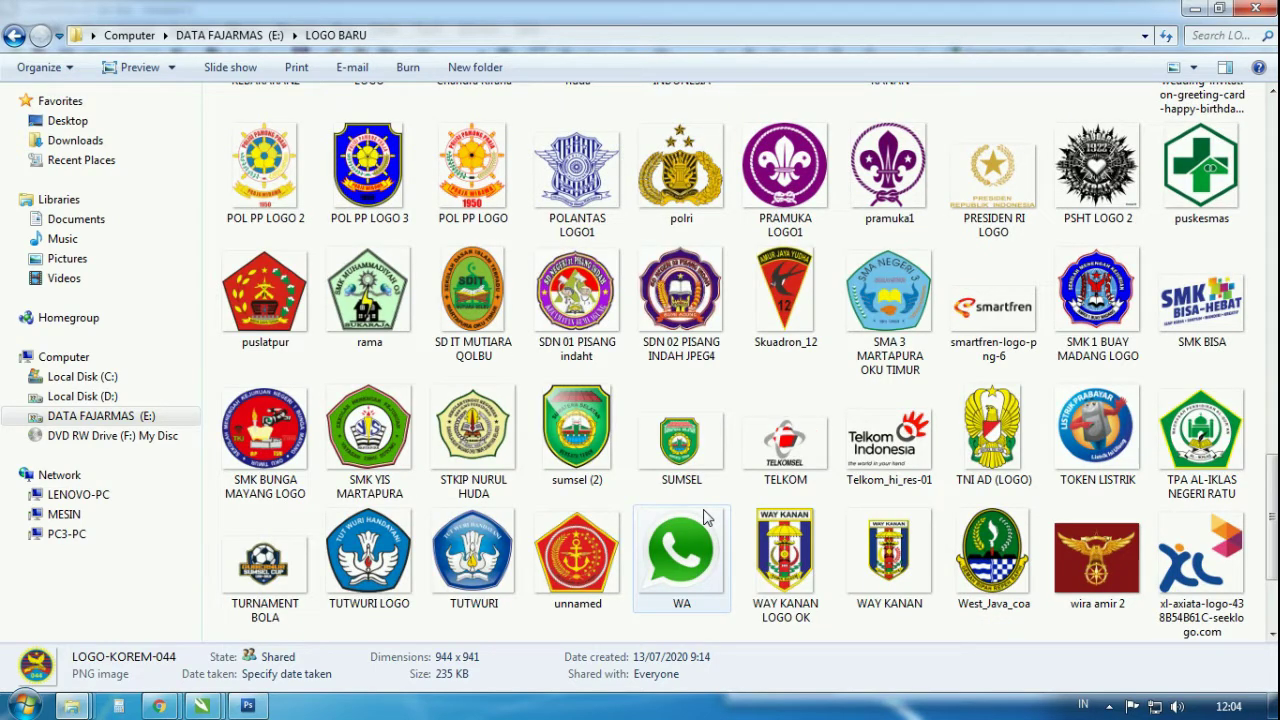
scroll(705, 517, down, 3)
scroll(705, 517, up, 3)
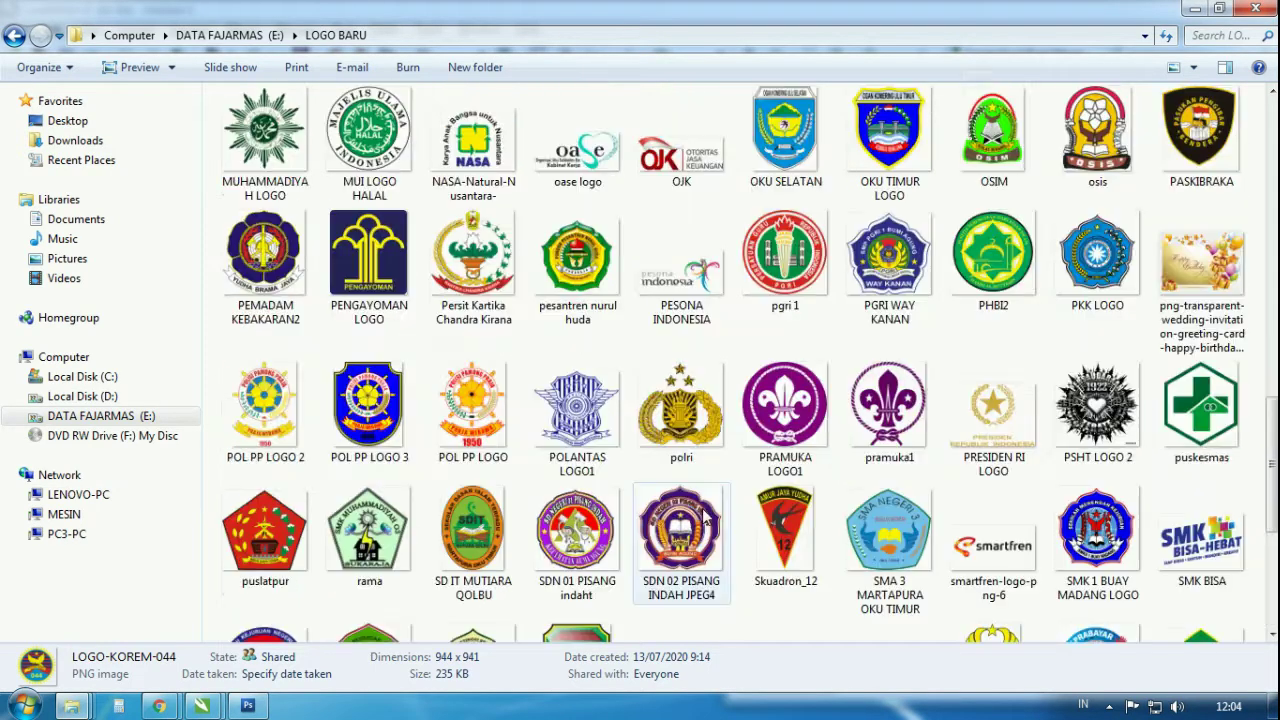
scroll(705, 517, up, 15)
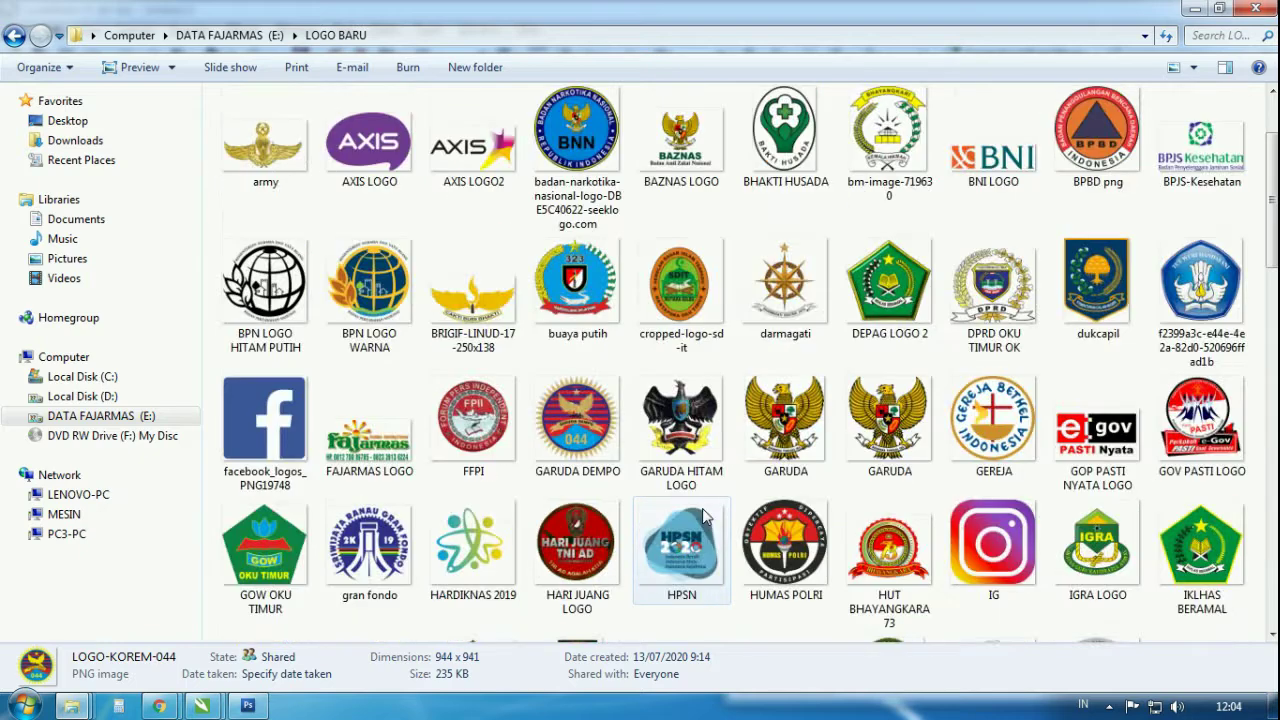
scroll(705, 494, down, 15)
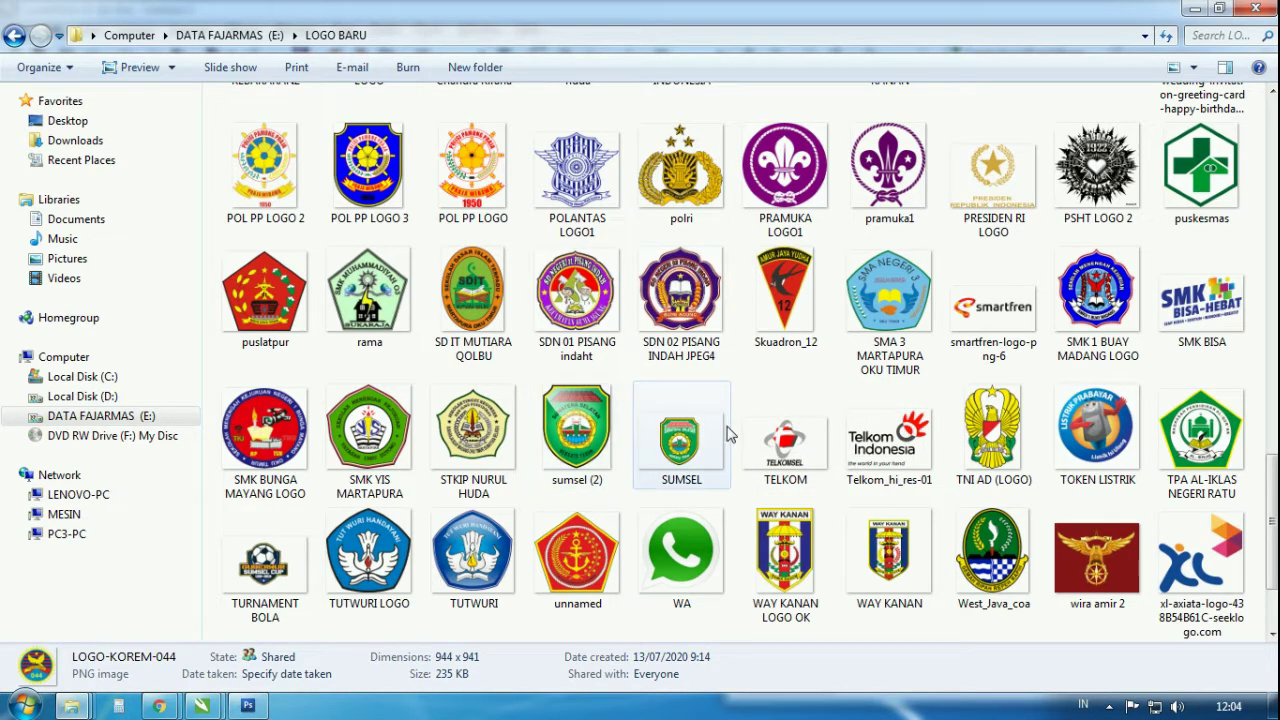
scroll(728, 433, down, 2)
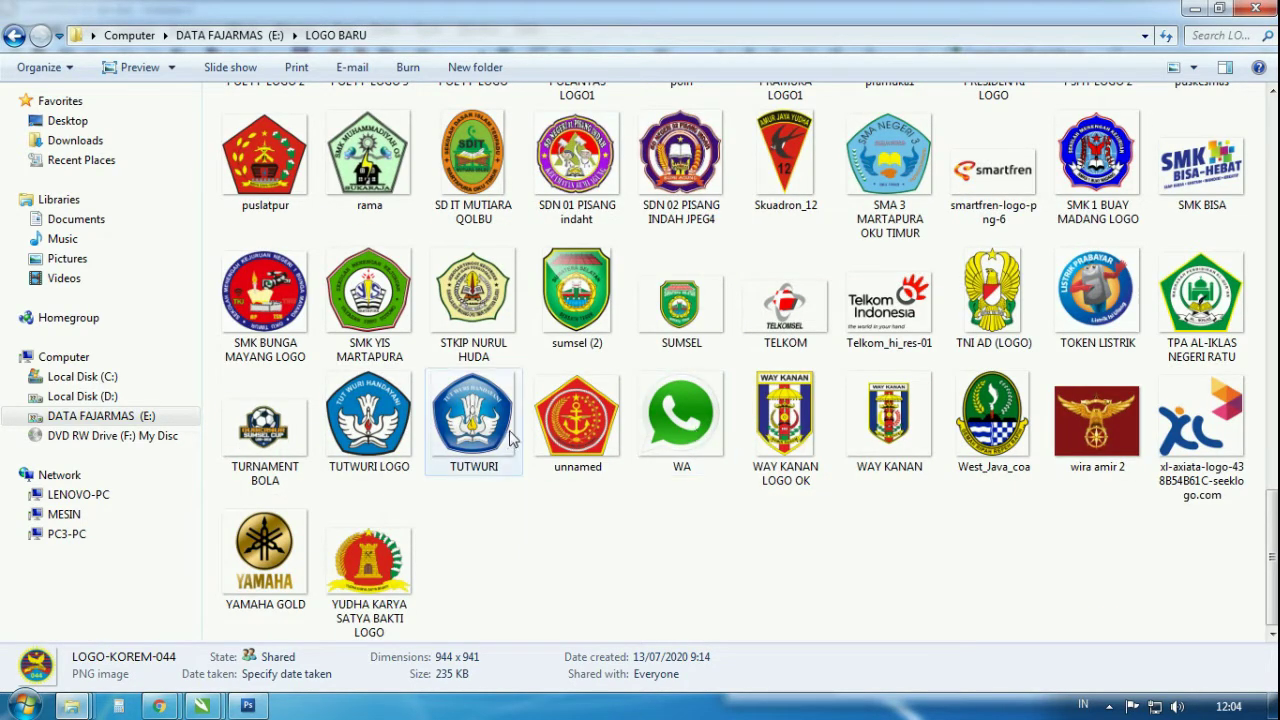
scroll(512, 437, up, 10)
- Import LOGO-KOREM-044 into the CorelDRAW banner, place it above "KATAKAN TIDAK !!!" and scale it to 62.1%, about 20.7 × 20.6 cm
drag(570, 415, 1064, 303)
drag(1038, 330, 795, 301)
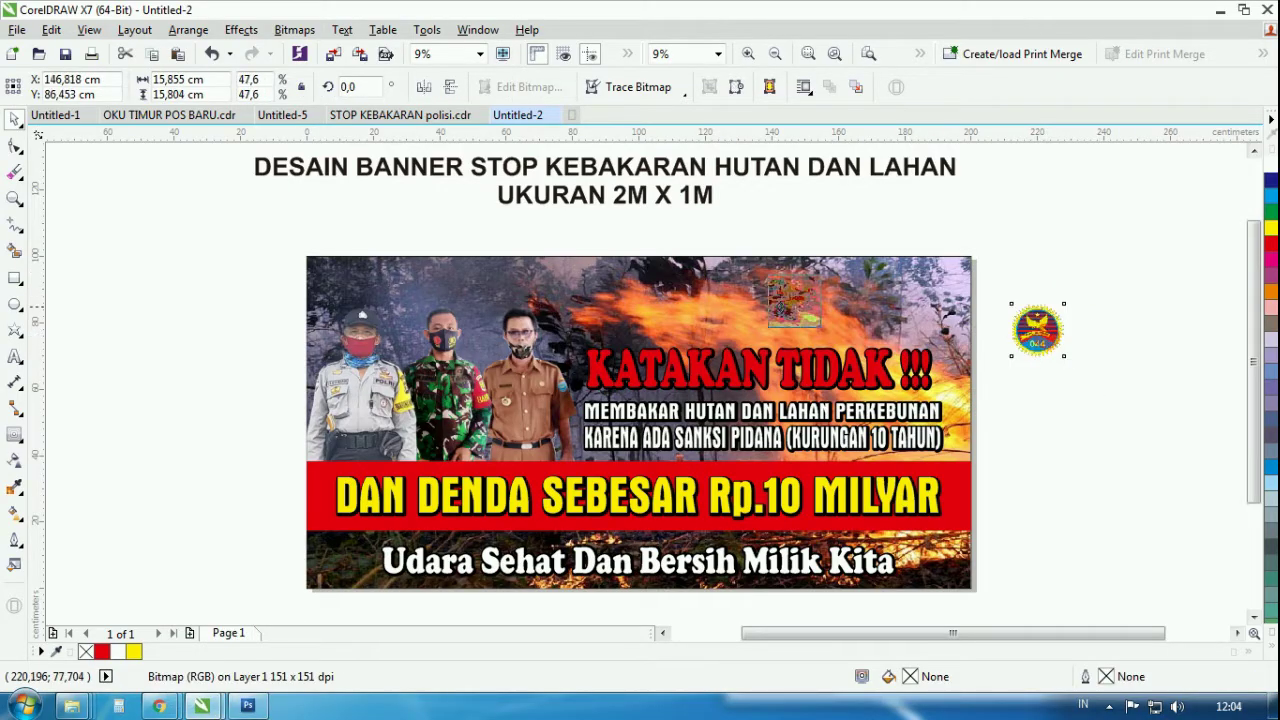
scroll(701, 272, up, 1)
drag(680, 305, 707, 257)
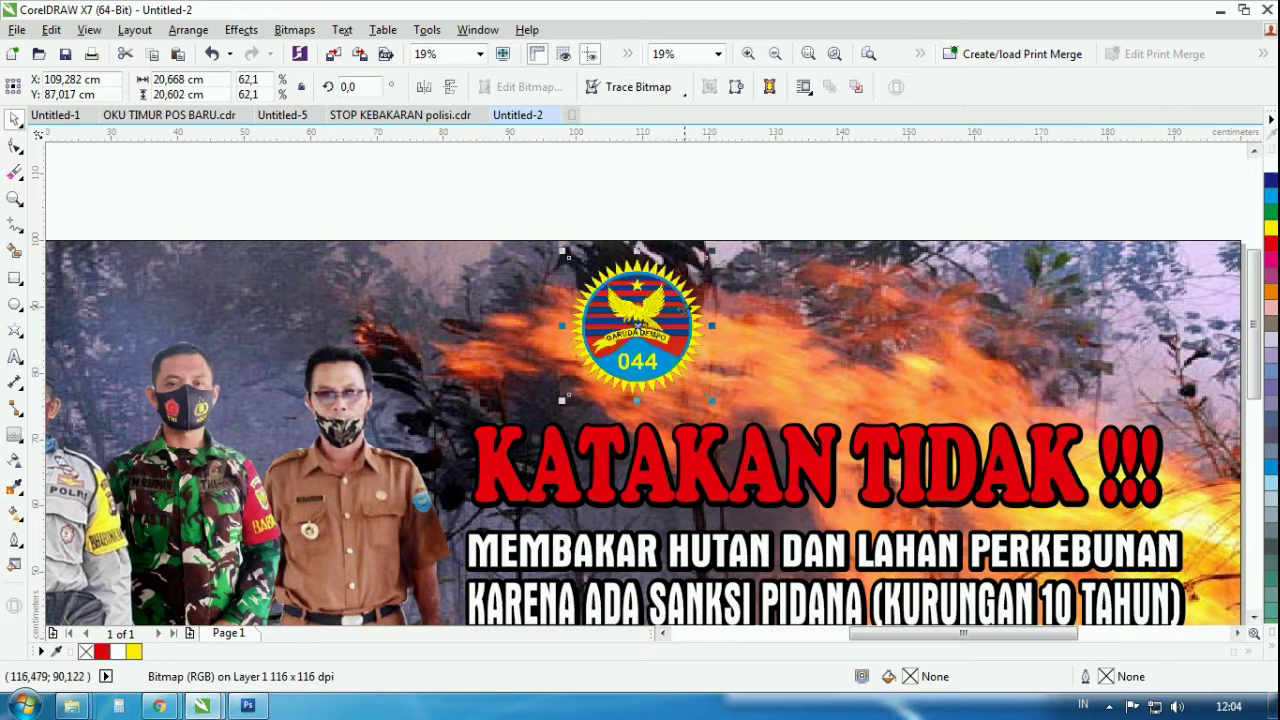
- Shift the round 044 logo slightly down, toward the red "KATAKAN TIDAK !!!" headline
click(769, 198)
scroll(699, 298, down, 1)
scroll(676, 323, up, 1)
click(664, 309)
drag(666, 298, 666, 305)
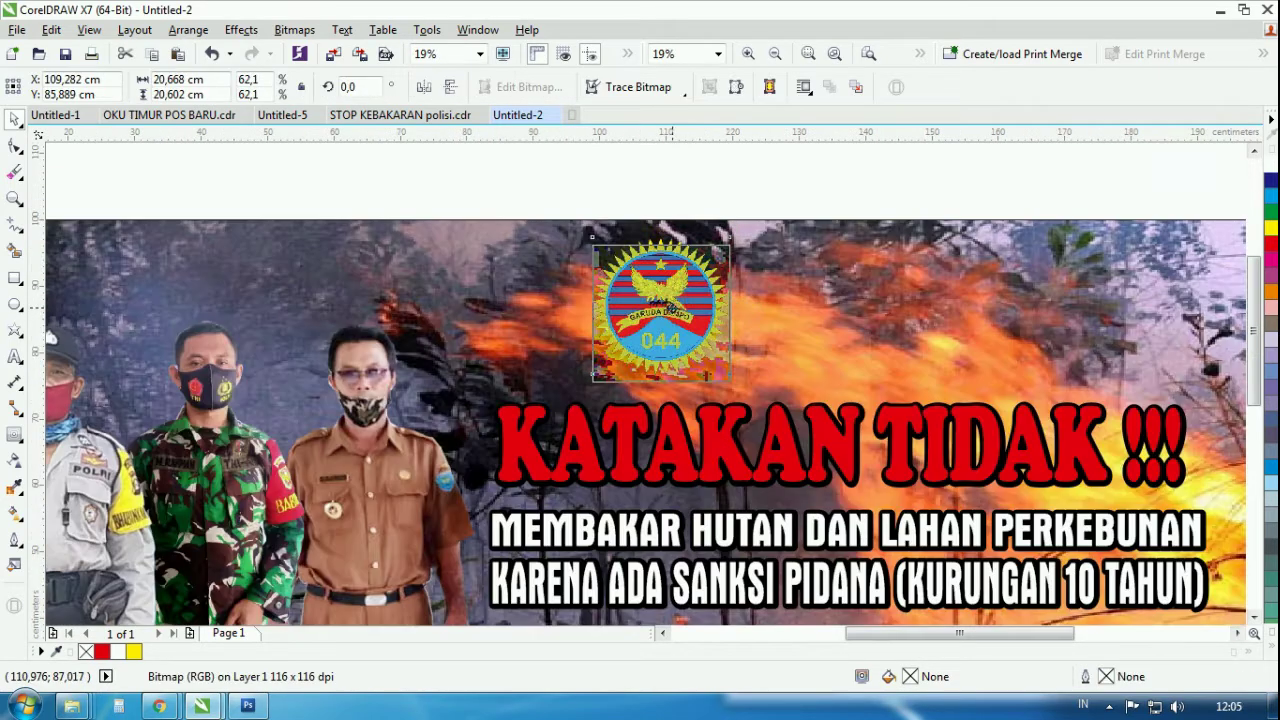
click(787, 190)
scroll(733, 245, down, 2)
- Switch to the Chrome window with the forest fire images and search Google Images for "logo oku selatan"
mouse_move(160, 706)
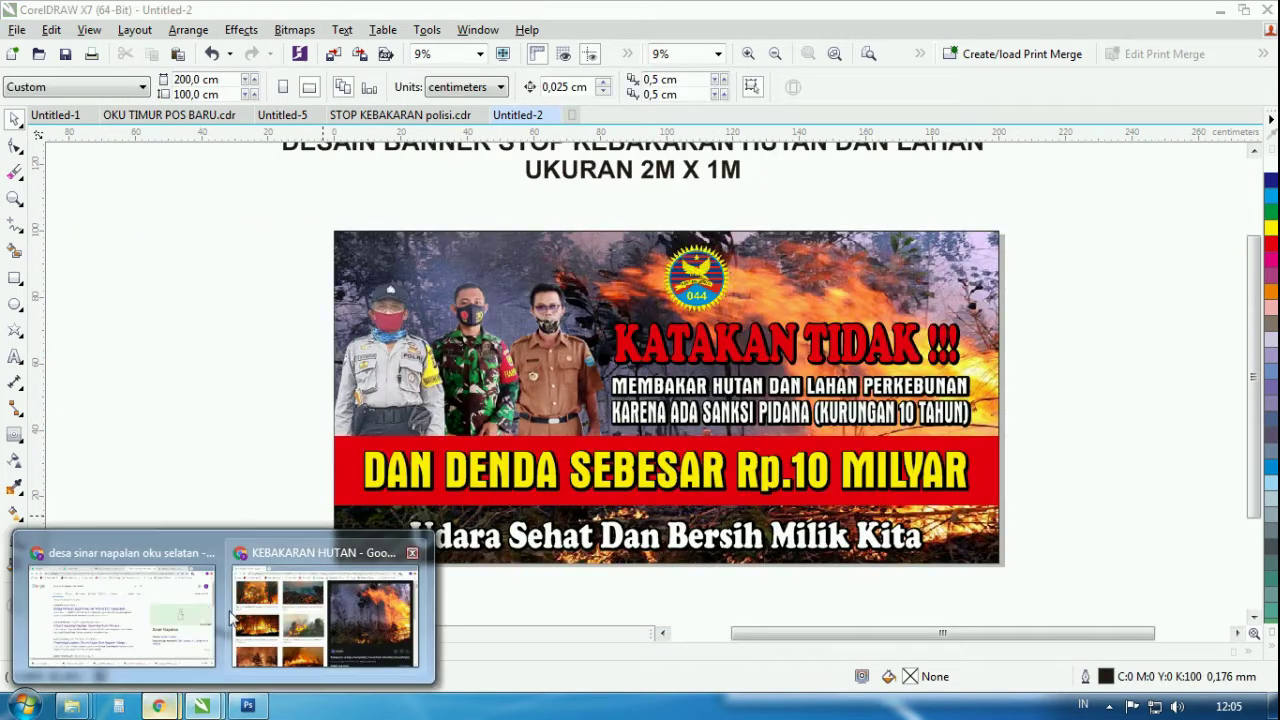
click(326, 600)
click(513, 49)
text(LGOO)
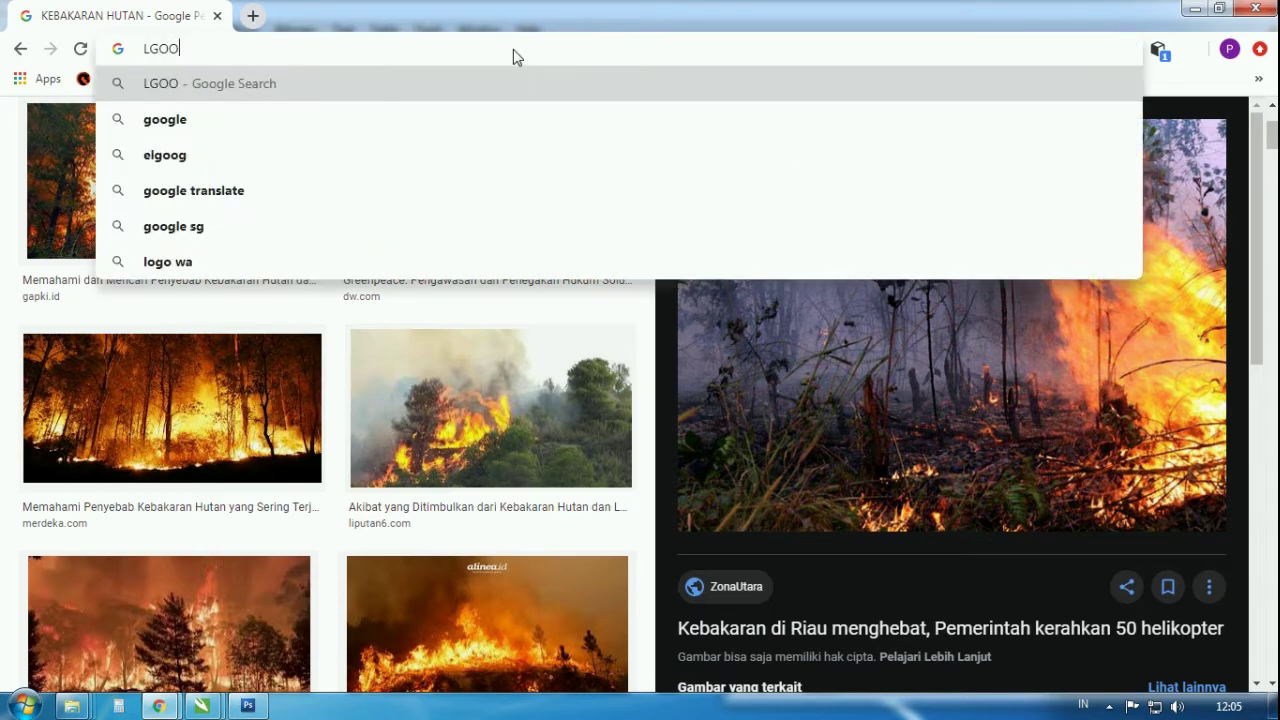
key(BackSpace)
key(BackSpace)
key(BackSpace)
text(OGO OKU SEL)
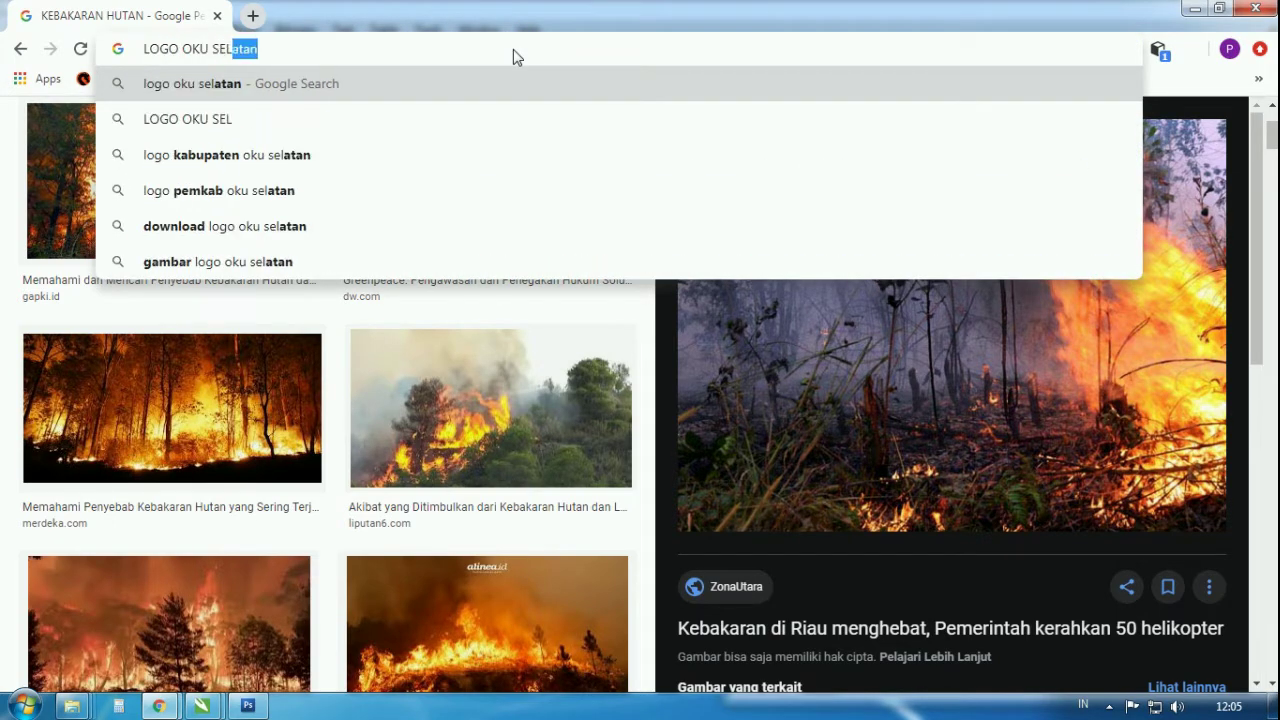
key(Return)
click(284, 184)
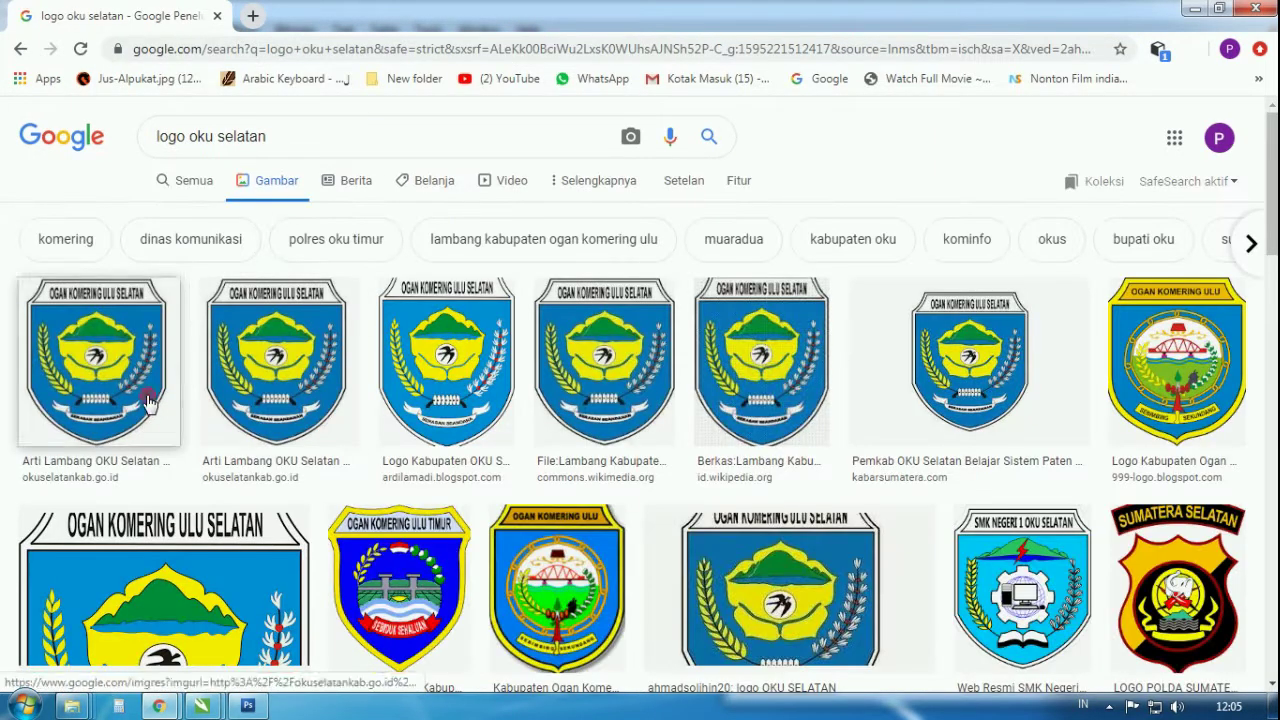
- Save the transparent Ogan Komering Ulu Selatan logo as the PNG image "LOGO KABUPATEN OKU SELATAN" in the LOGO BARU folder
click(147, 401)
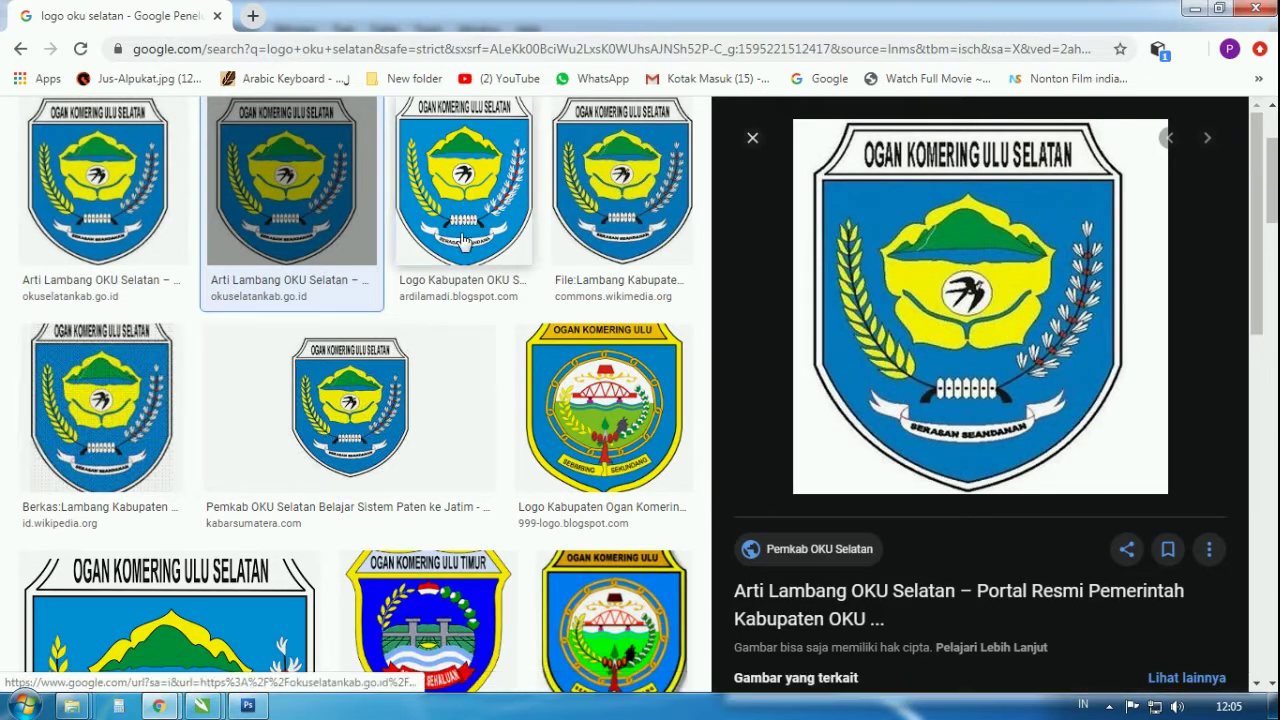
click(463, 240)
right_click(922, 324)
click(1000, 528)
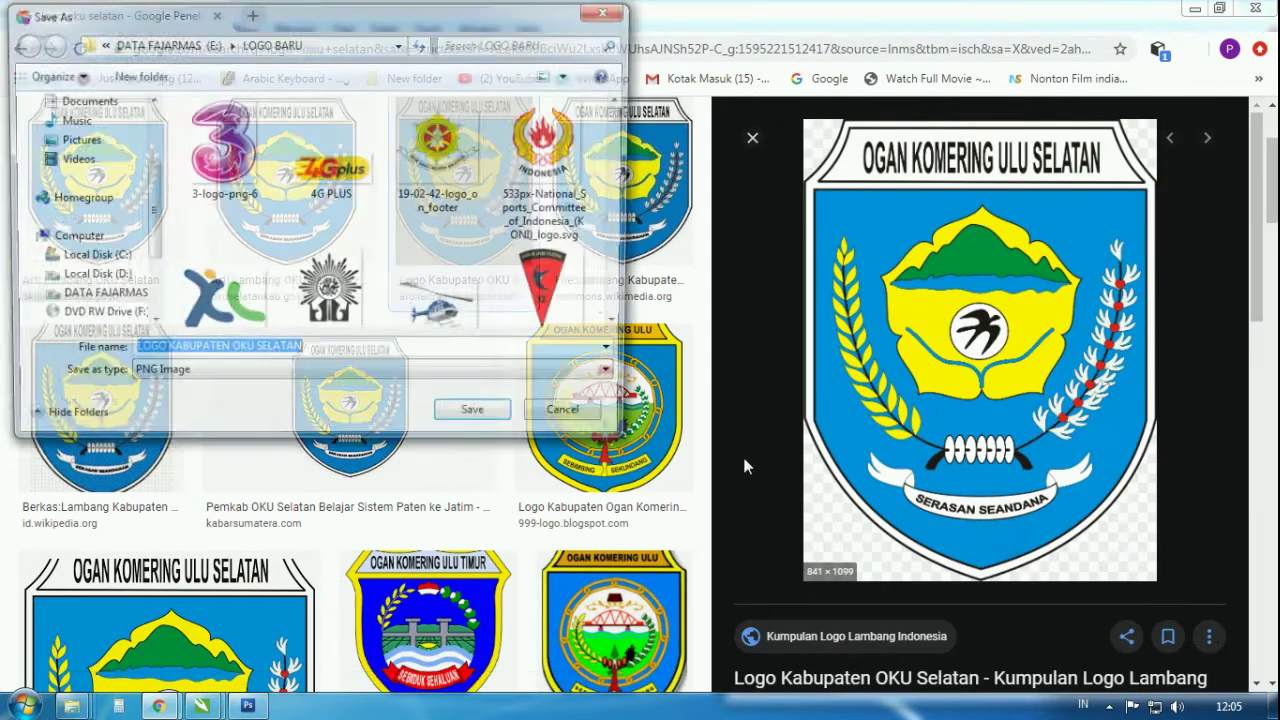
click(472, 409)
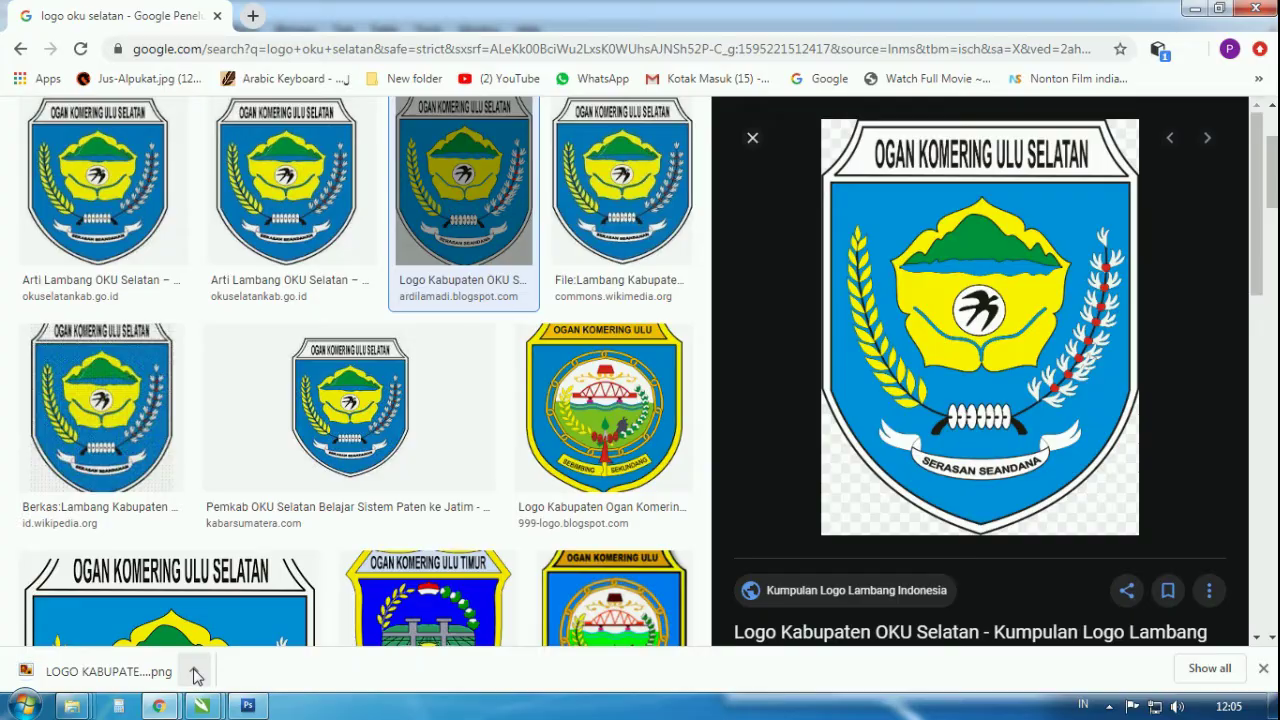
- Import the downloaded OKU Selatan logo into CorelDRAW, scale it to 55.2%, about 16.4 × 21.4 cm, and place it right of the 044 logo
click(195, 676)
click(232, 604)
drag(487, 220, 1060, 322)
drag(1113, 249, 1090, 279)
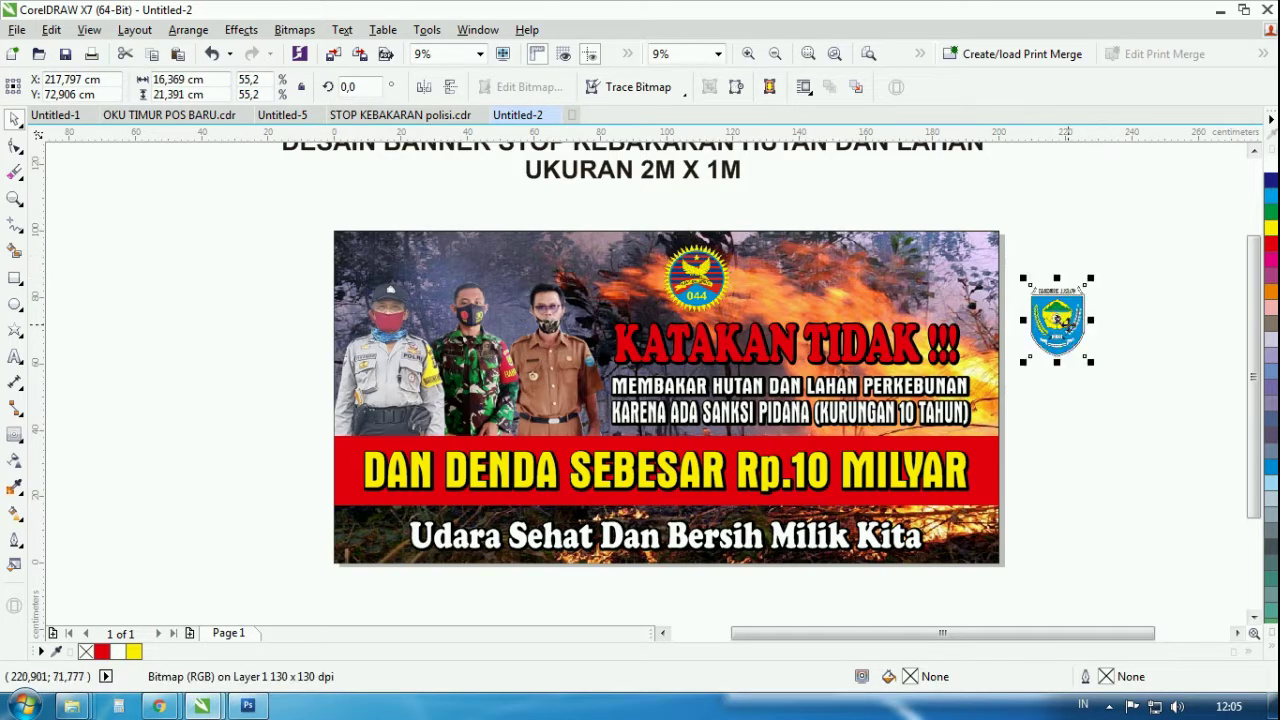
click(1110, 296)
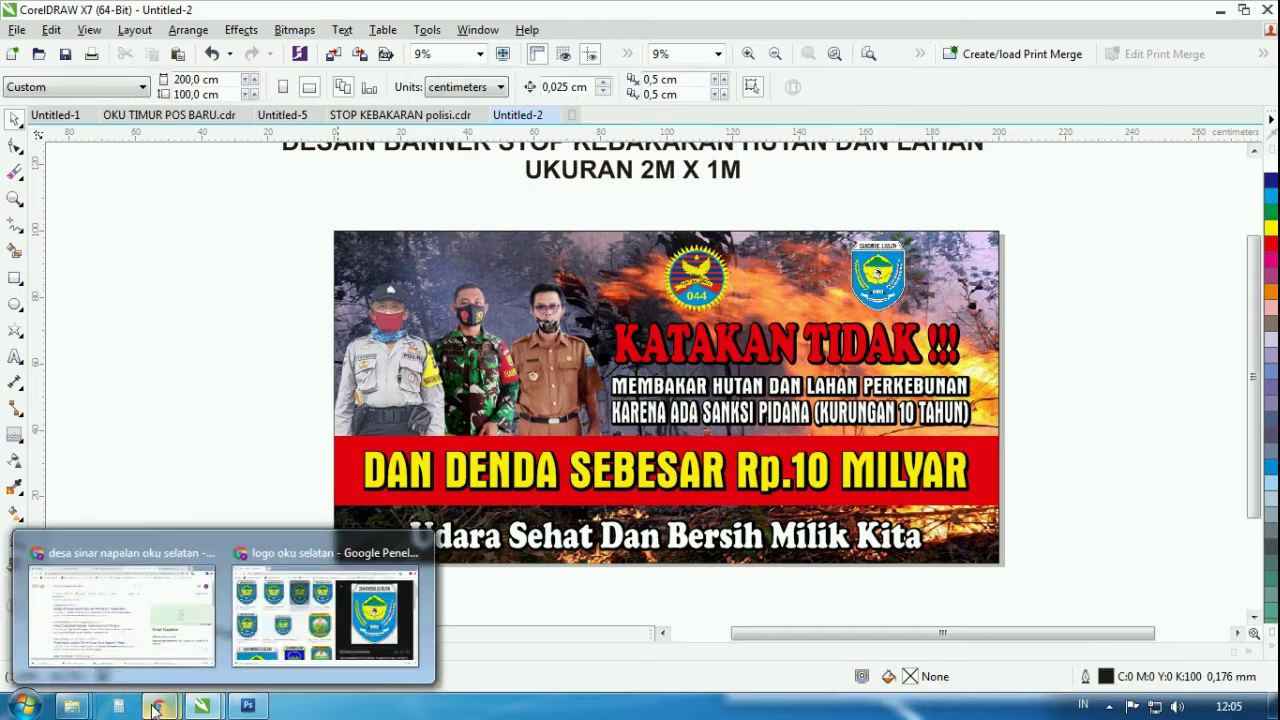
- Return to the LOGO BARU folder and look for another logo for the banner, including among the files beginning with P
mouse_move(71, 706)
click(120, 610)
click(666, 455)
click(504, 310)
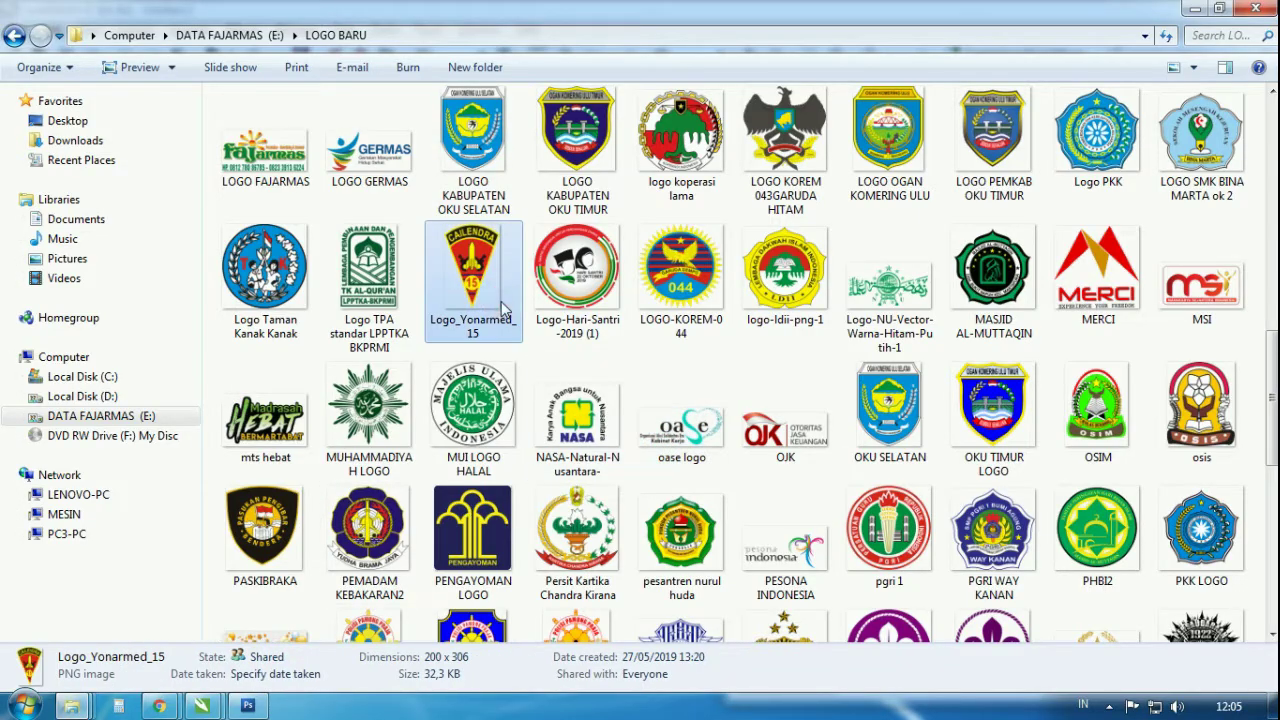
key(p)
key(p)
key(p)
key(p)
key(p)
key(p)
key(p)
scroll(557, 357, down, 5)
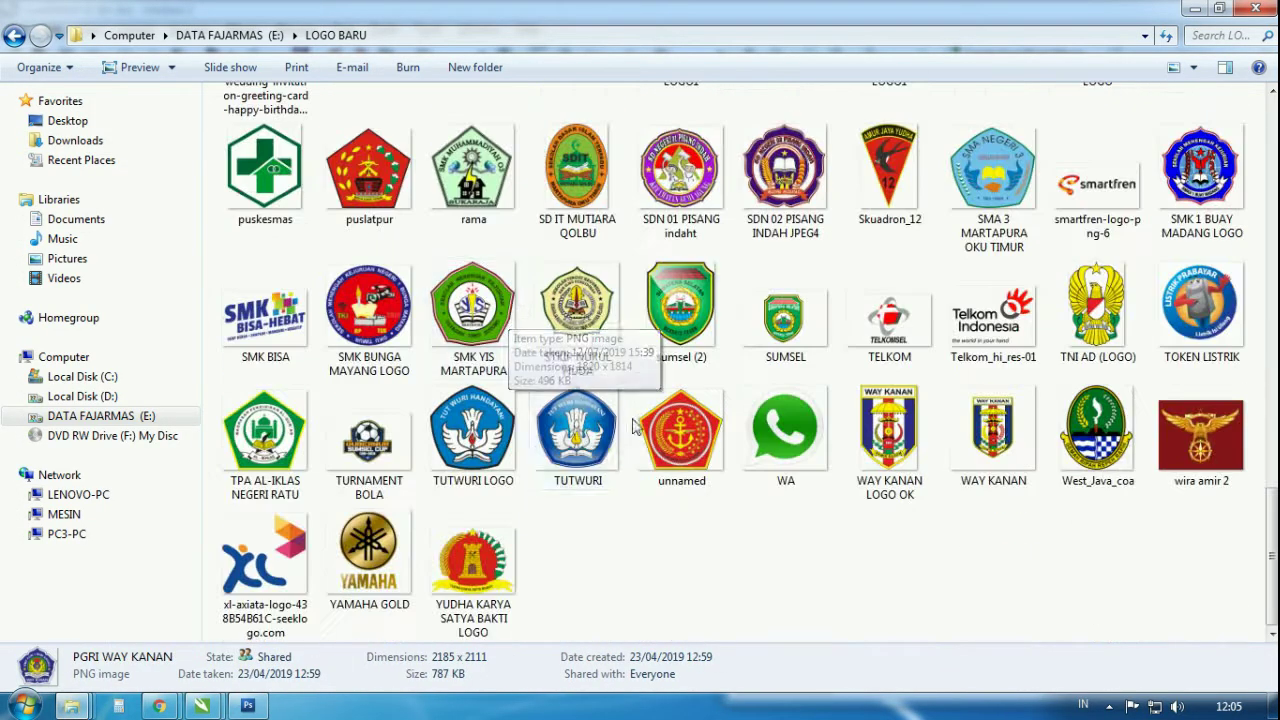
scroll(700, 300, up, 15)
click(845, 330)
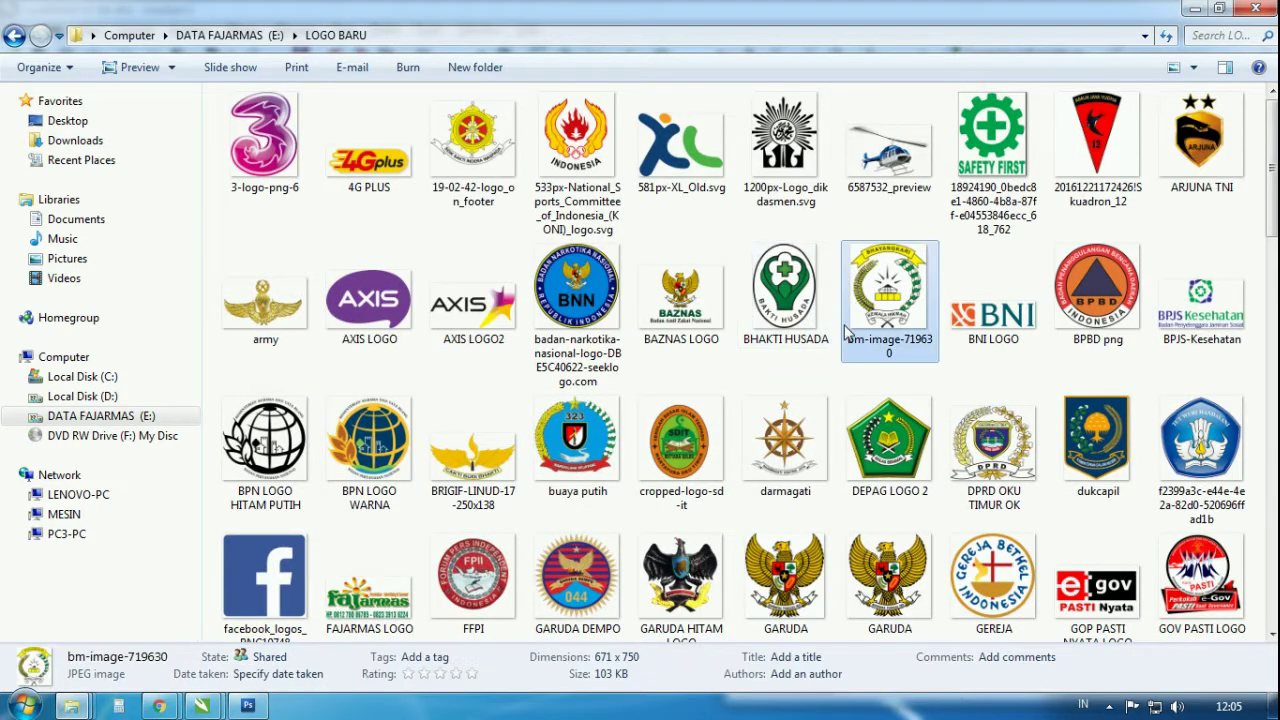